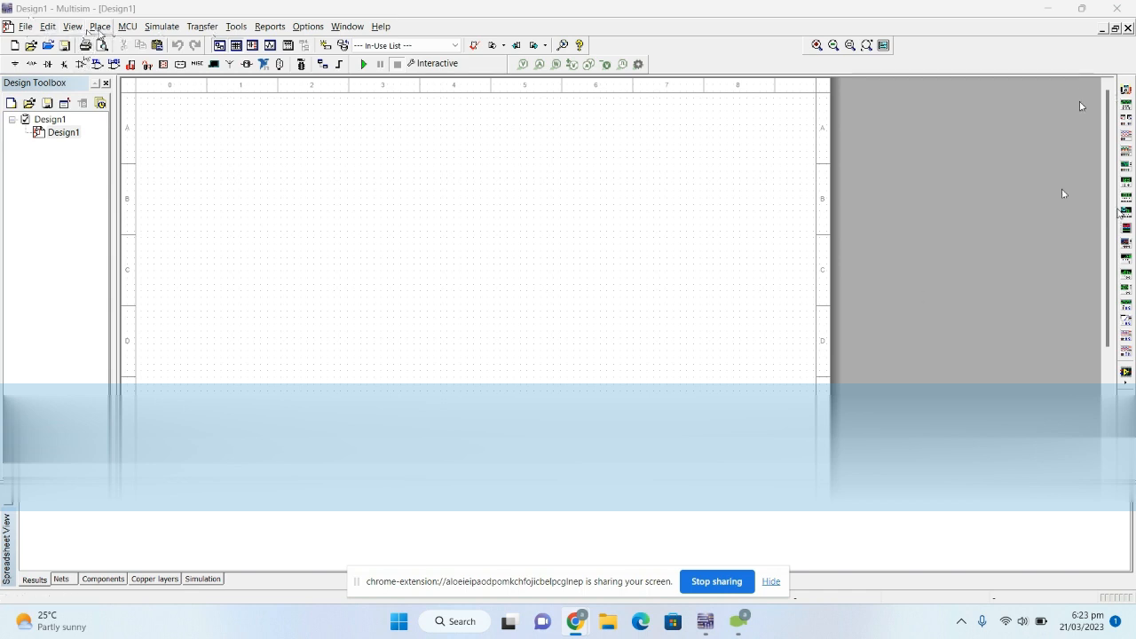
left_click(99, 26)
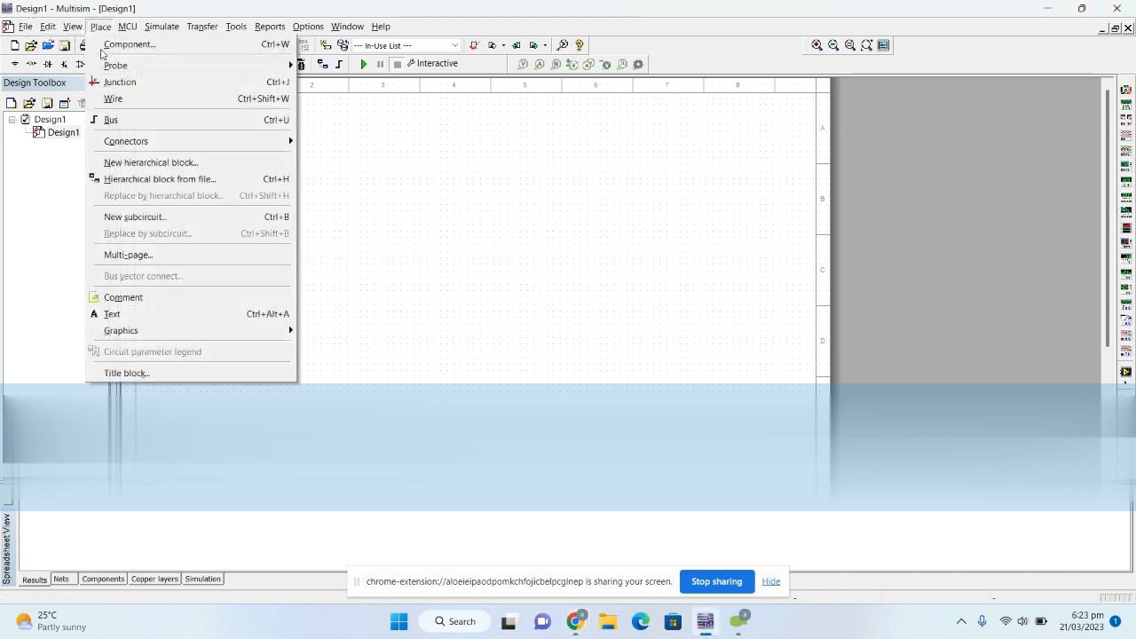
left_click(120, 41)
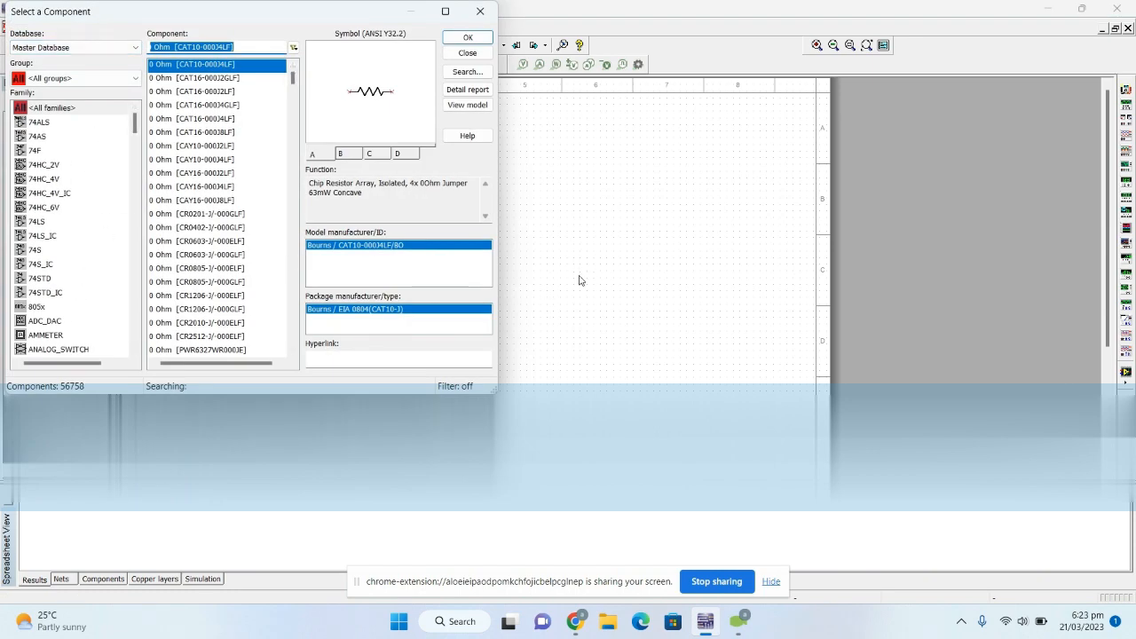
left_click(479, 37)
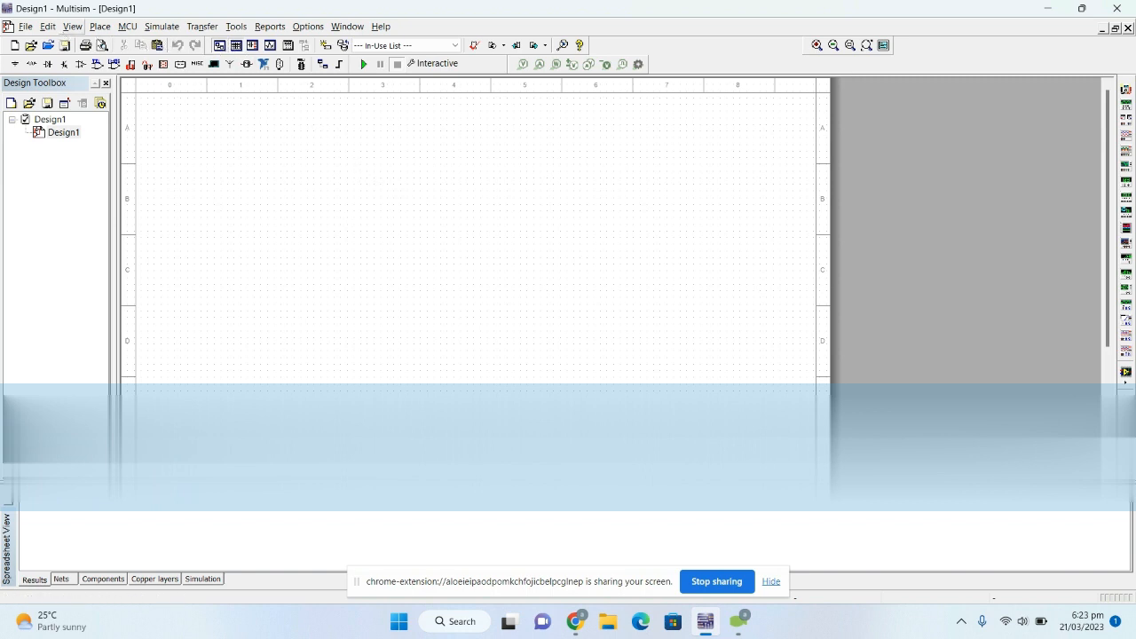
left_click(71, 30)
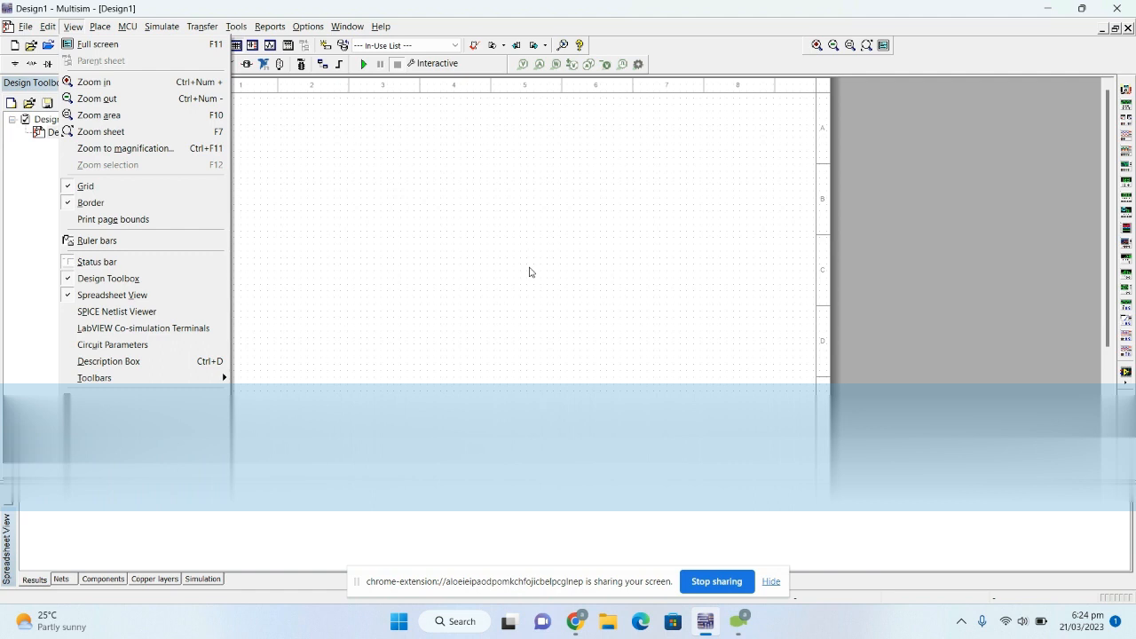
left_click(493, 248)
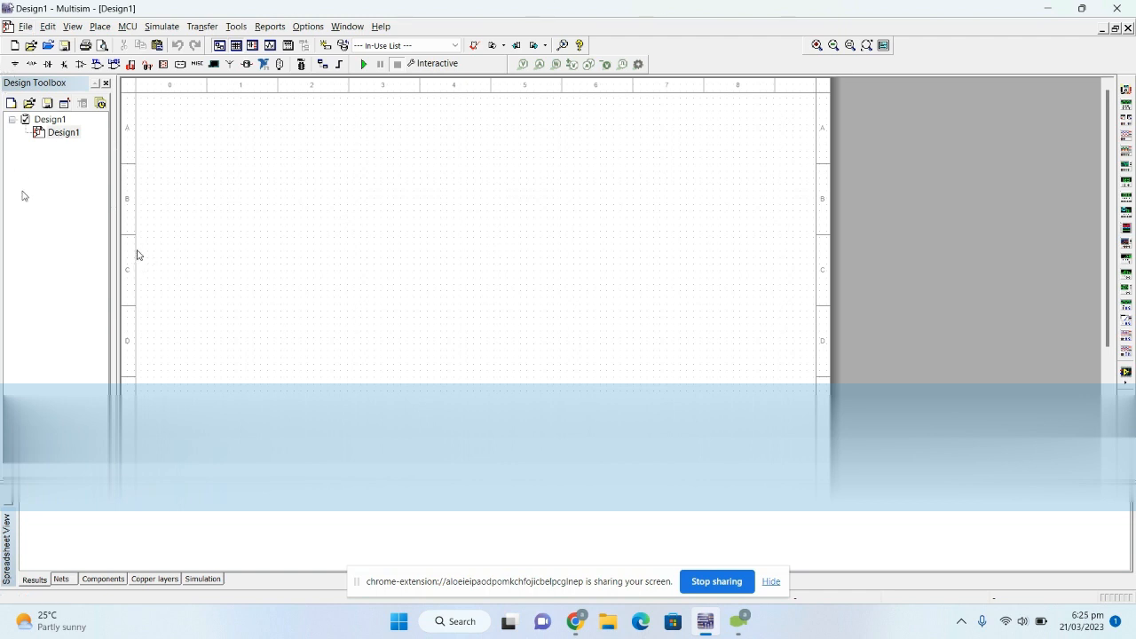
- Place a 1k resistor from the RESISTOR family of the Basic group in the upper middle of the sheet
left_click(31, 63)
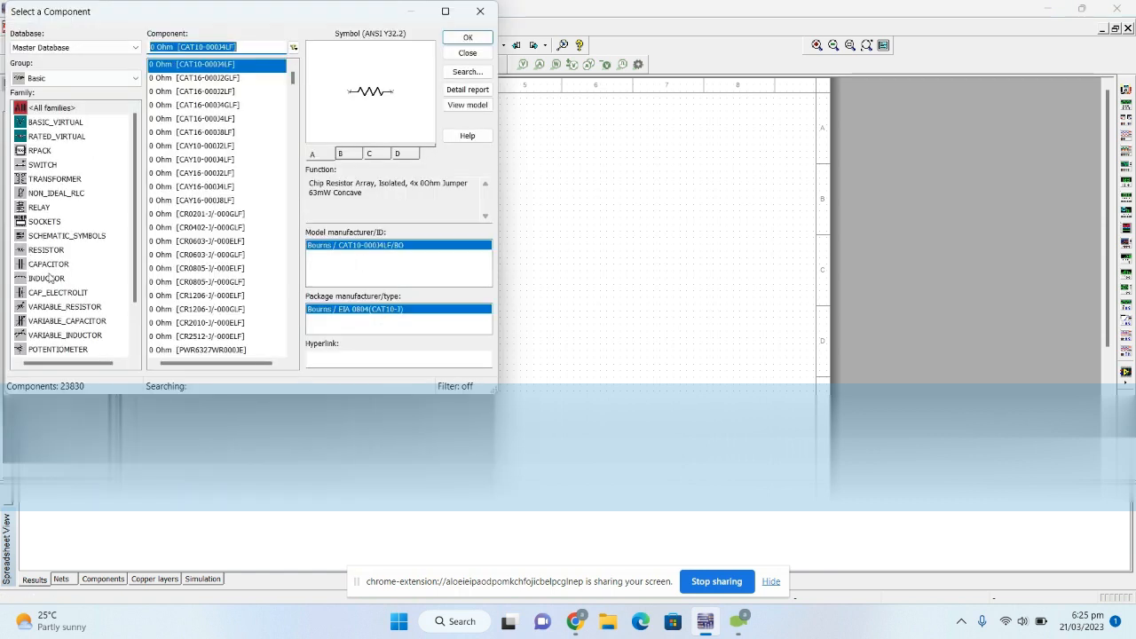
left_click(49, 252)
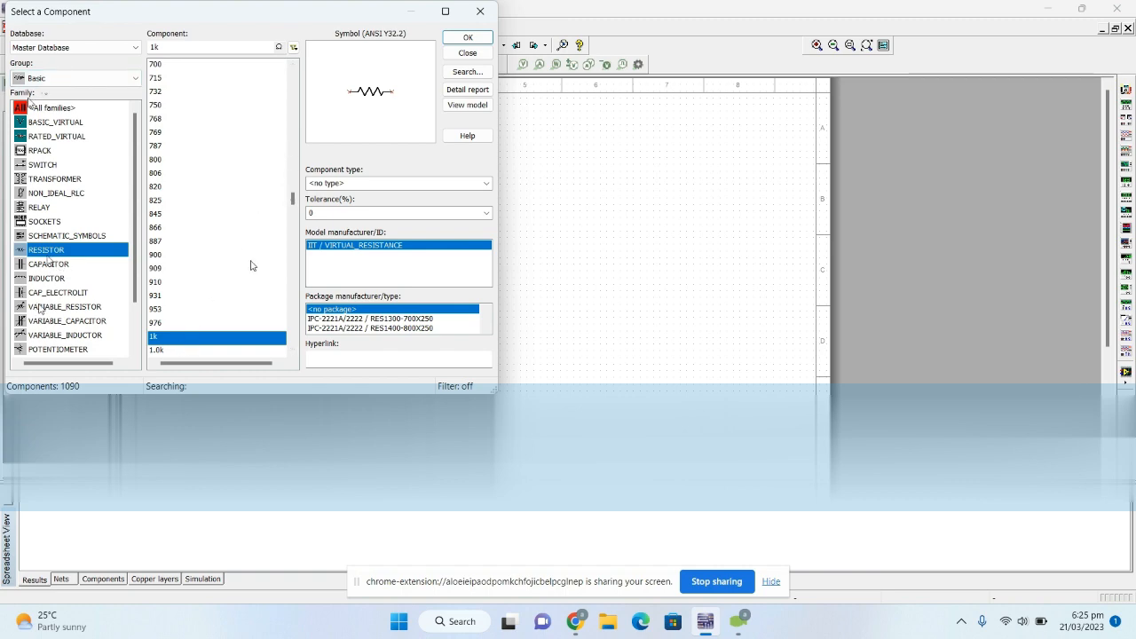
left_click(467, 37)
left_click(446, 204)
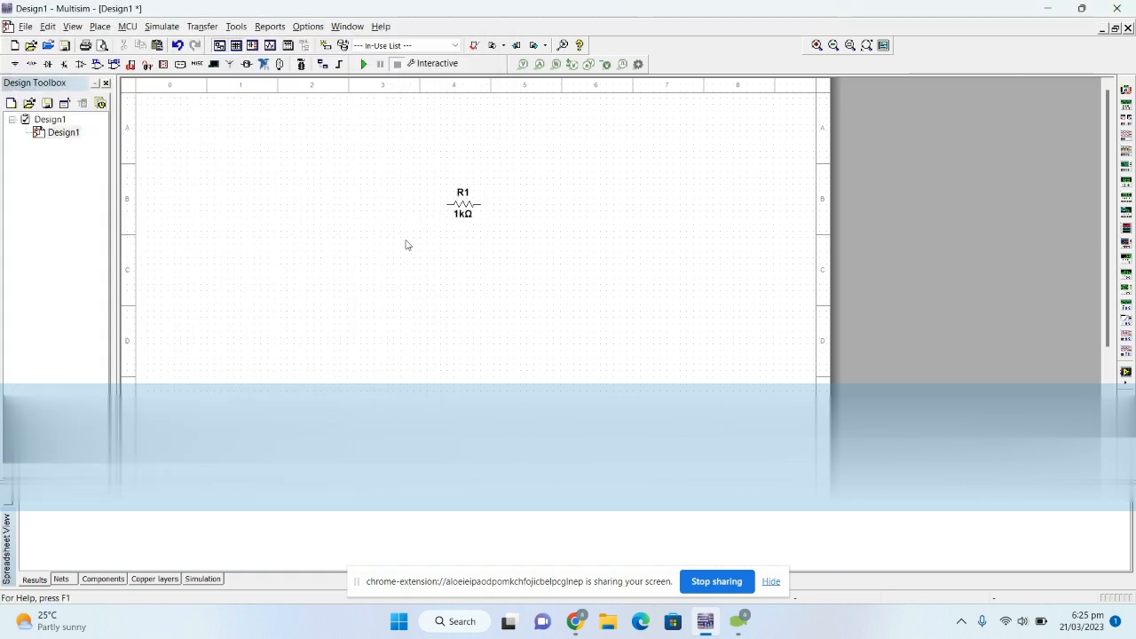
left_click(480, 16)
- Copy resistor R1 and paste the duplicate to its lower right
left_click_drag(441, 187, 517, 231)
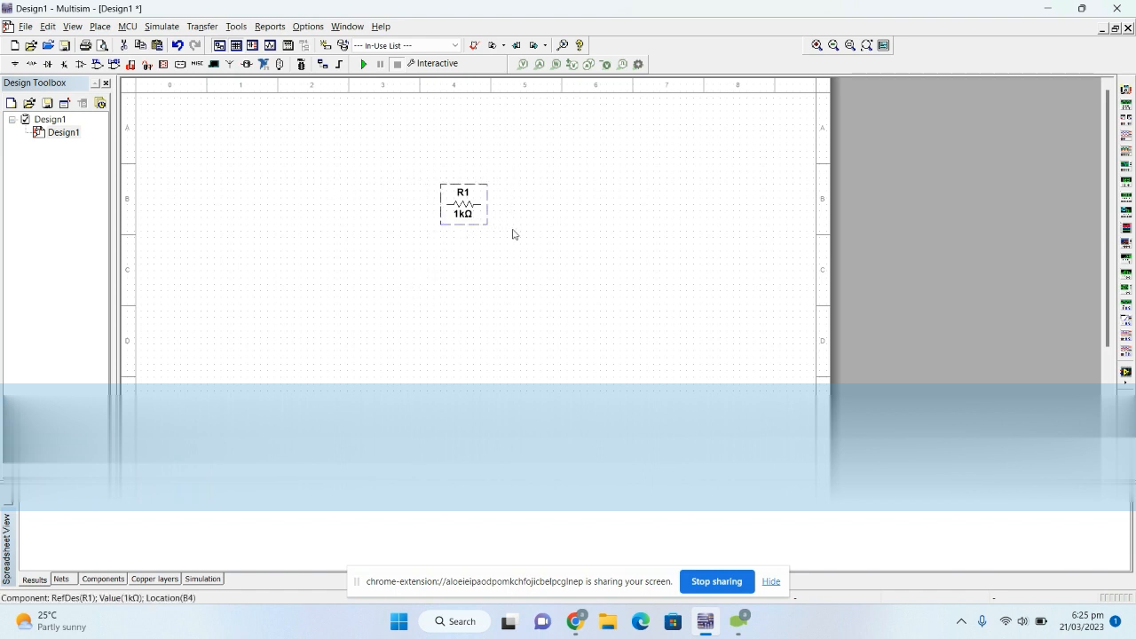
left_click(506, 255)
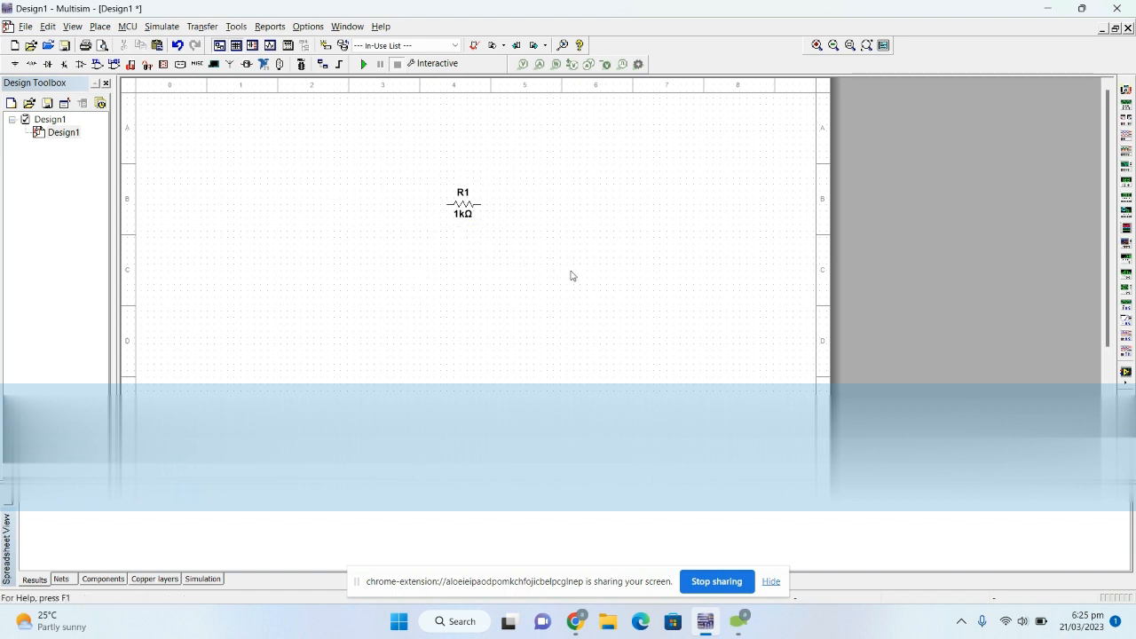
key("ctrl+v")
left_click(521, 229)
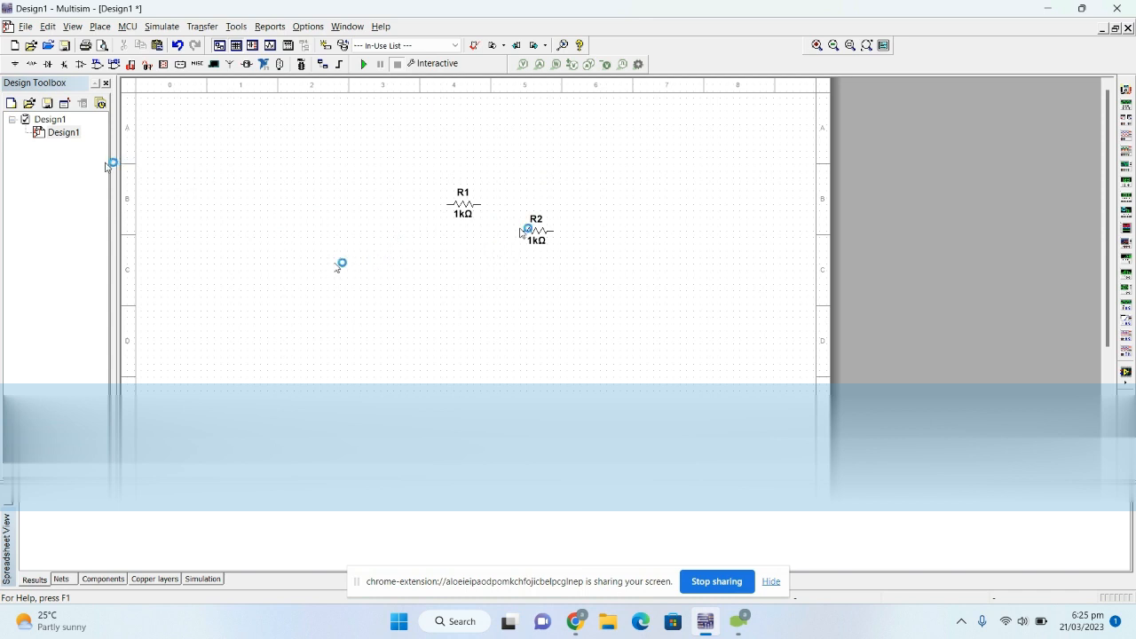
- Place a DC_POWER source from the POWER_SOURCES family of the Sources group to the lower left of R1
left_click(100, 26)
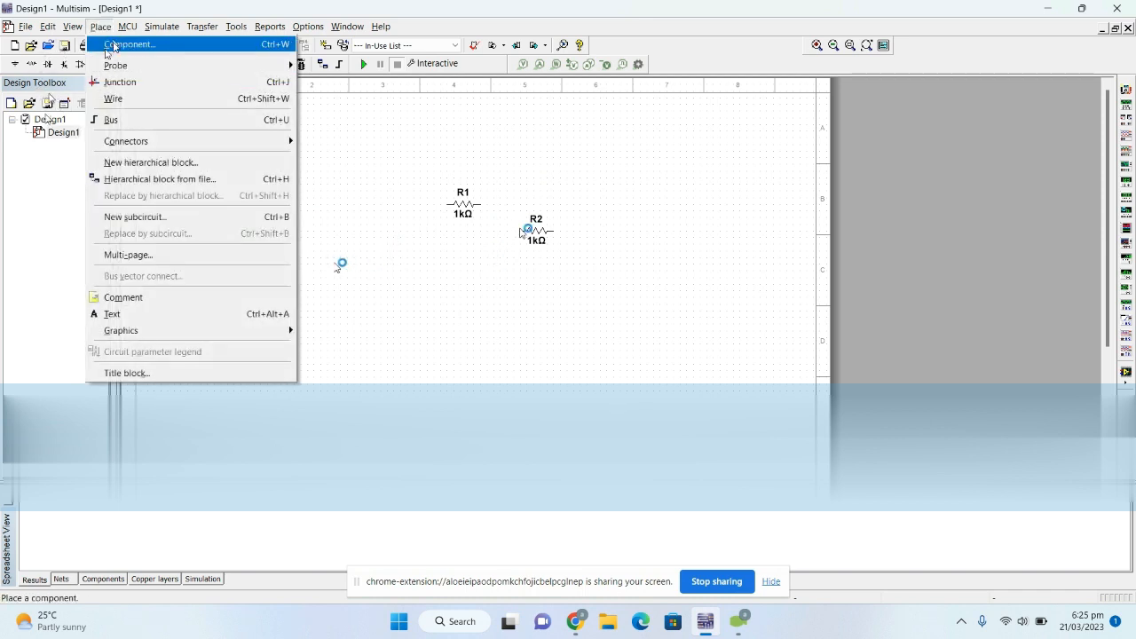
left_click(133, 43)
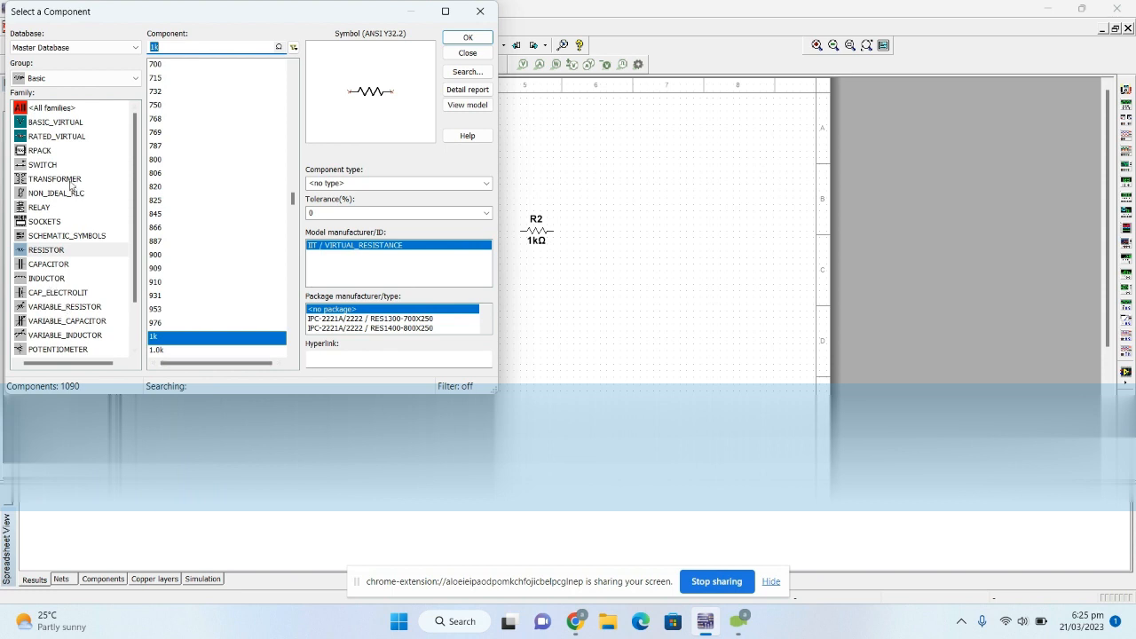
left_click(55, 83)
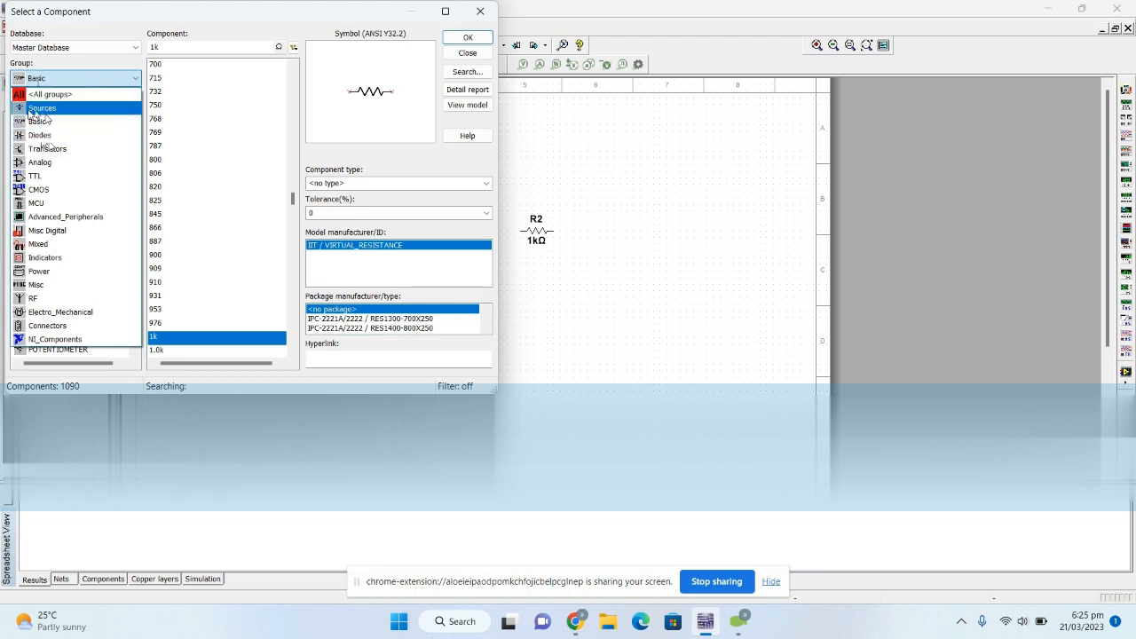
left_click(42, 108)
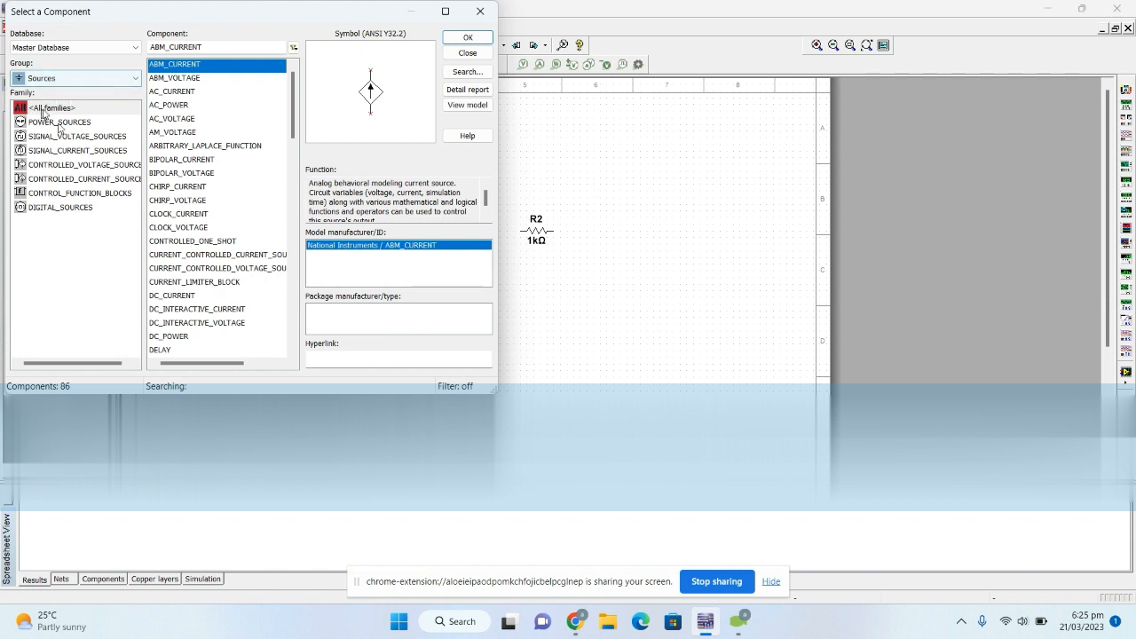
left_click(60, 123)
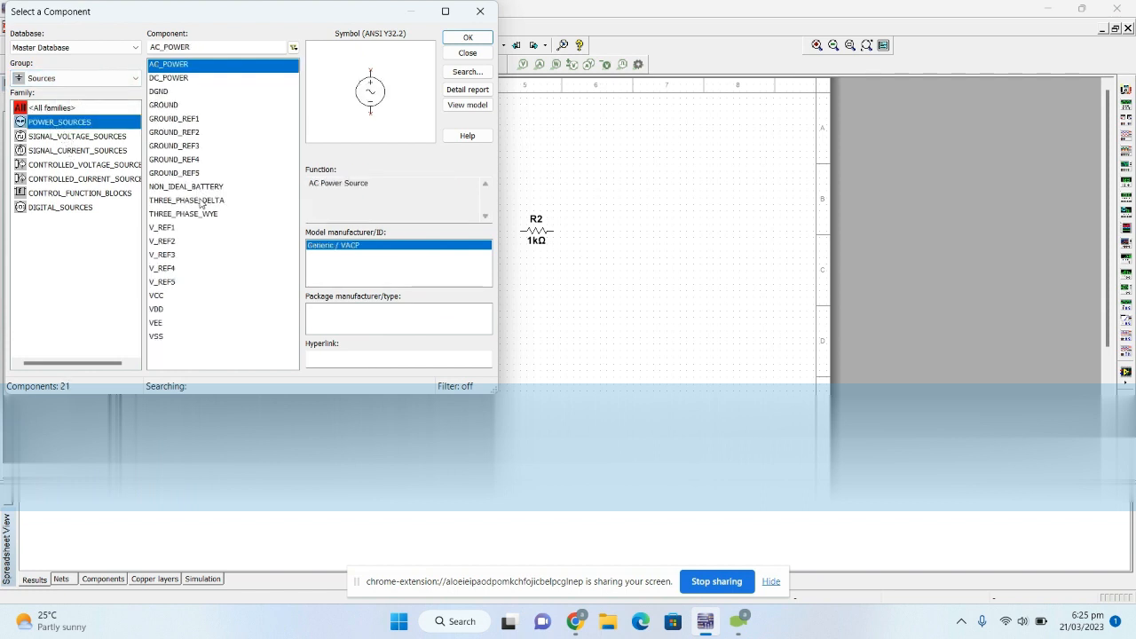
left_click(179, 79)
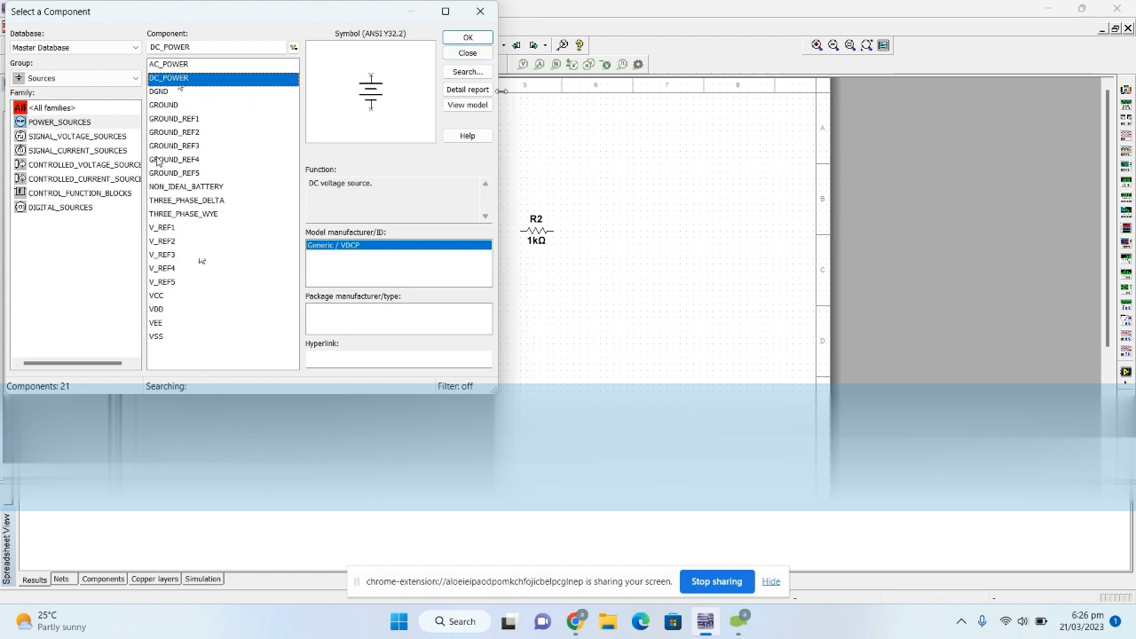
left_click(468, 37)
left_click(360, 249)
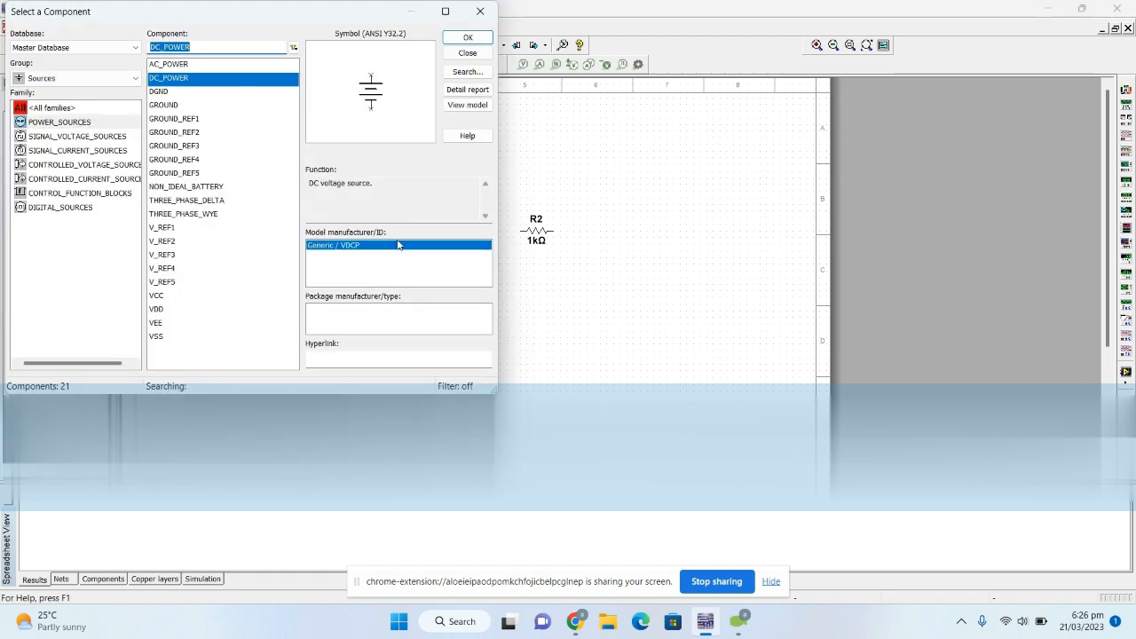
left_click(467, 19)
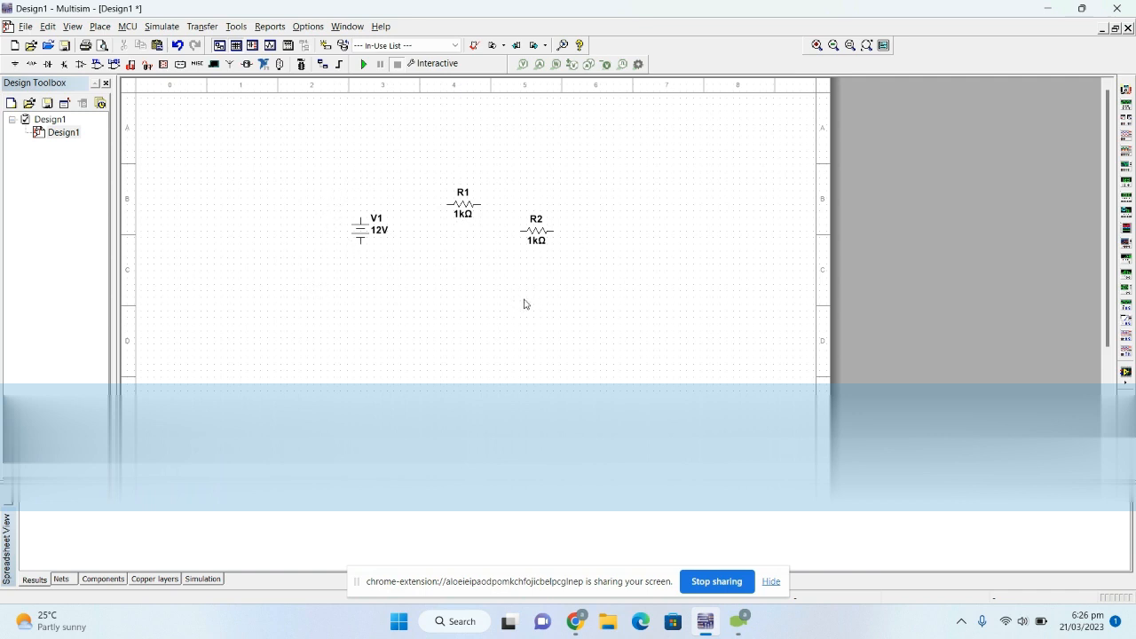
- Move resistor R2 up until it is level with R1
left_click(540, 233)
key("Up")
key("Up")
key("Up")
key("Up")
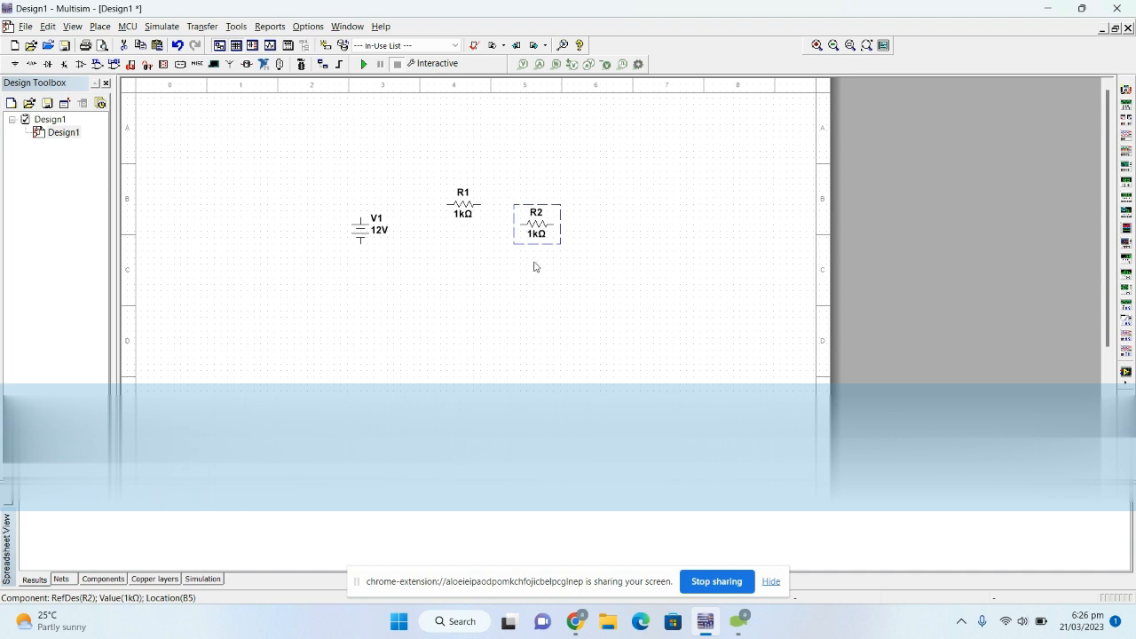
key("Down")
left_click(470, 278)
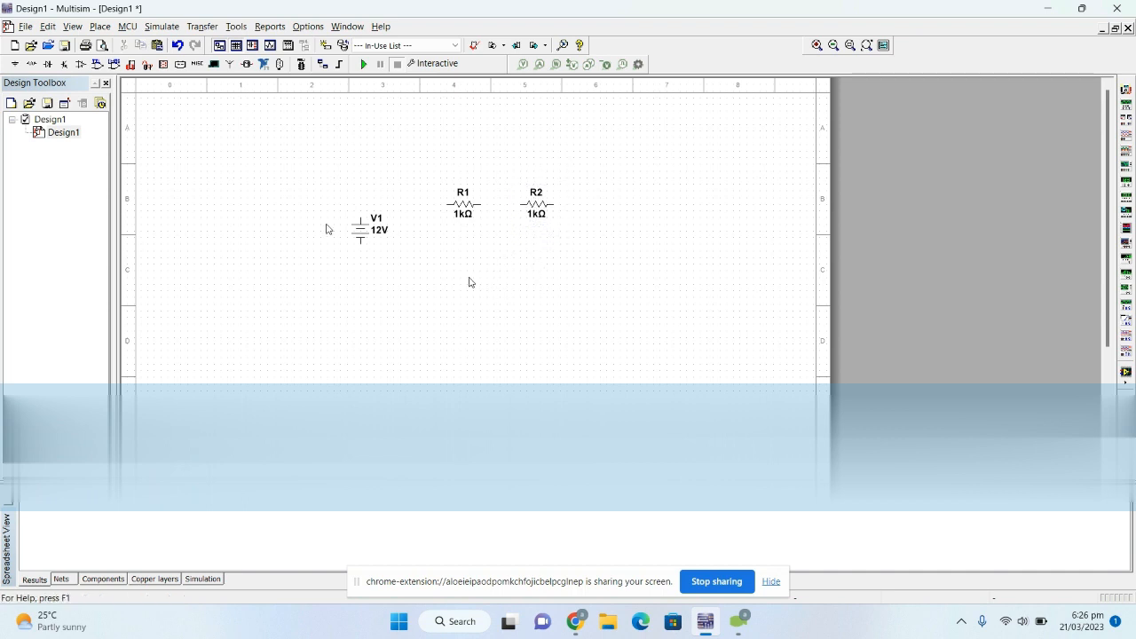
- Nudge the voltage source V1 down by two grid steps
left_click_drag(347, 194, 403, 263)
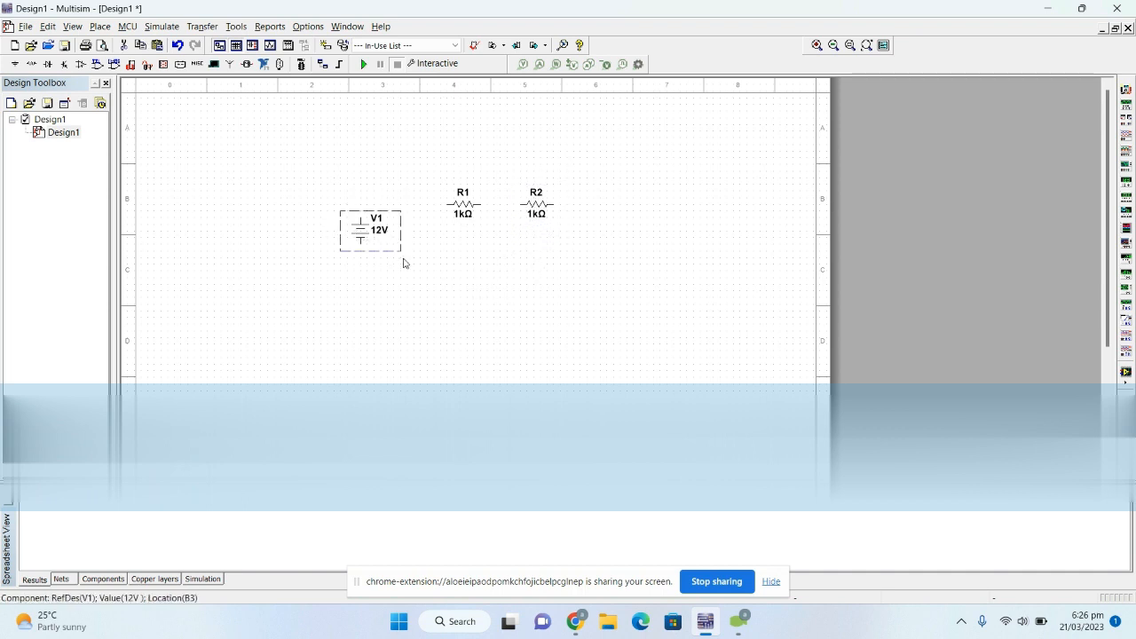
key("Down")
key("Down")
left_click(423, 285)
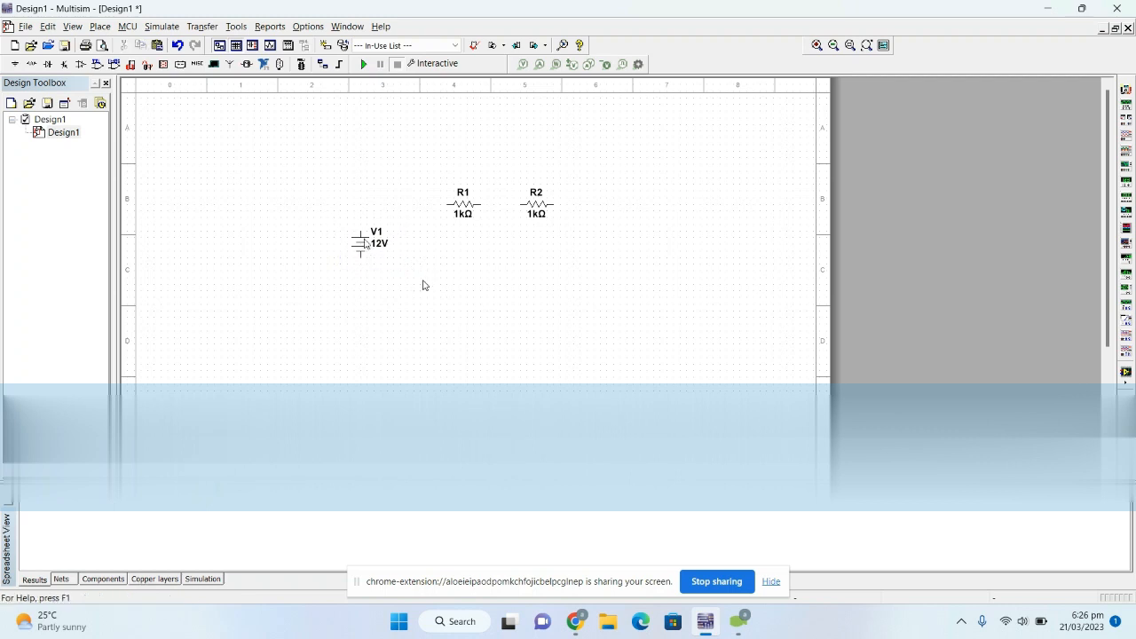
- Wire V1, R1 and R2 in a closed series loop, returning from R2 to V1's negative terminal below the components
left_click(361, 232)
left_click(447, 210)
left_click(480, 205)
left_click(520, 205)
left_click(553, 205)
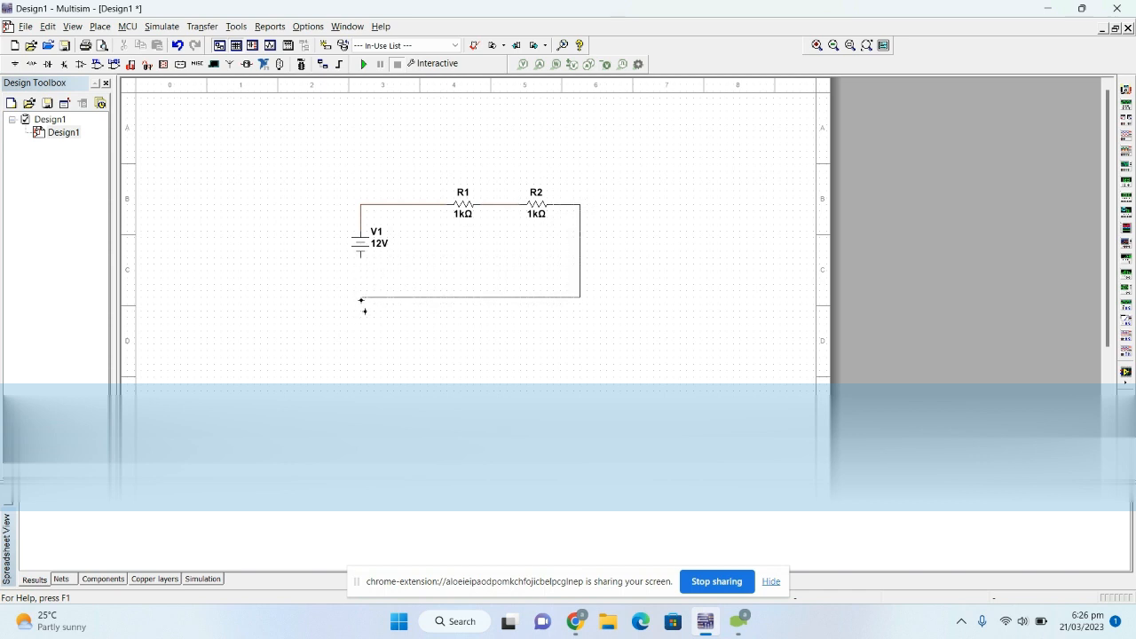
left_click(362, 257)
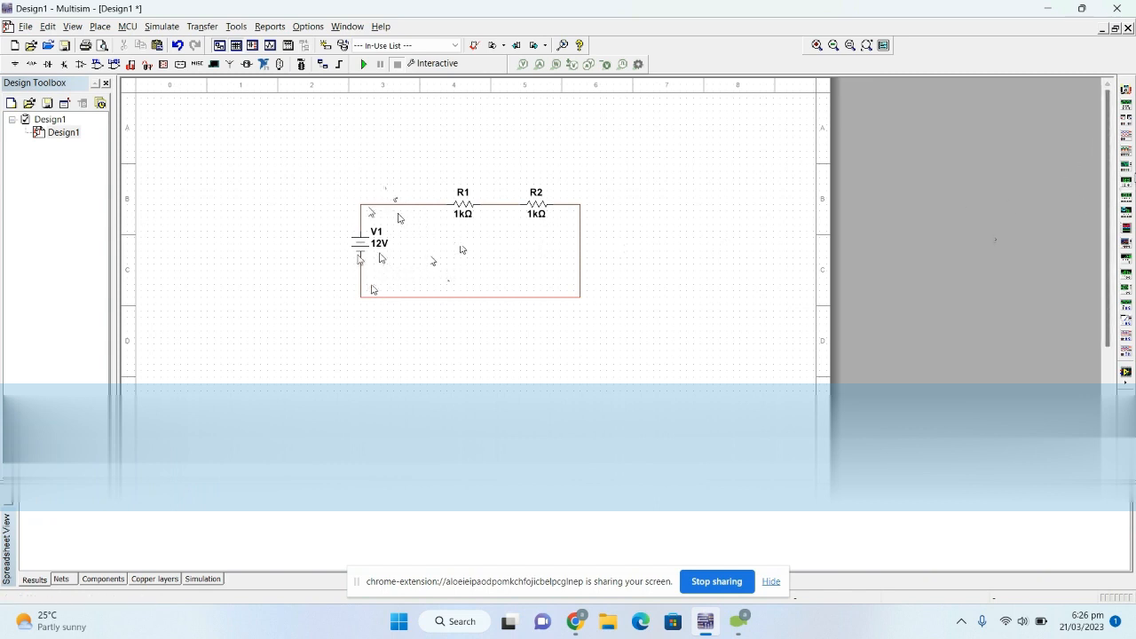
- Place a multimeter above resistor R1
left_click(1125, 94)
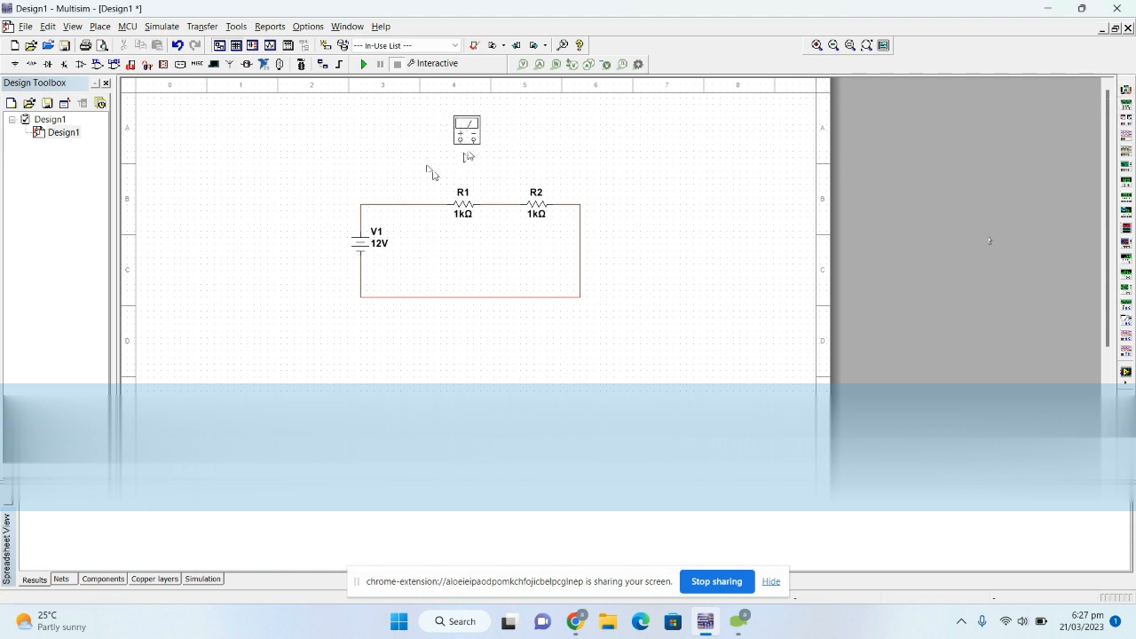
key("Escape")
left_click(461, 153)
- Paste a copy of multimeter XMM1 above R2 and place a third multimeter above V1
left_click_drag(511, 154, 432, 110)
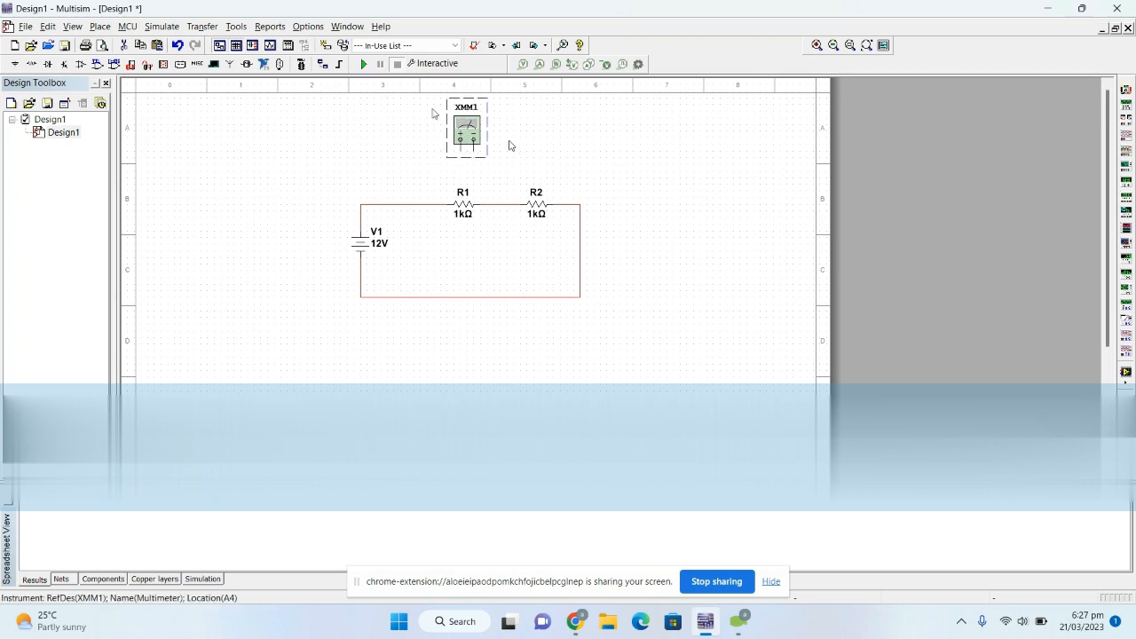
left_click(542, 135)
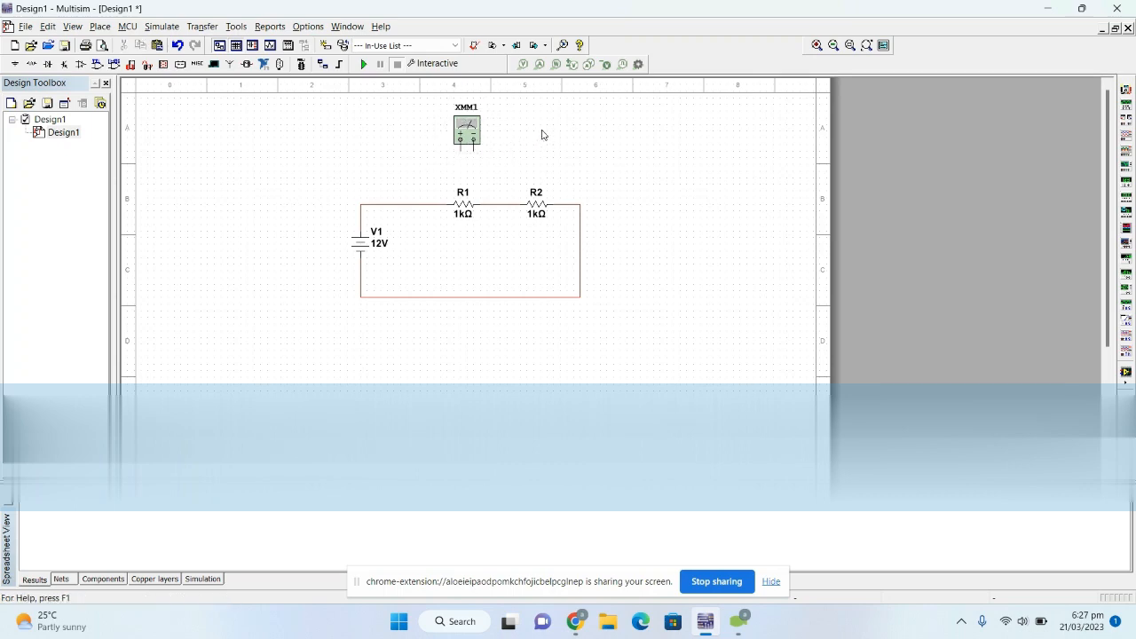
key("ctrl+v")
left_click(535, 159)
left_click(1125, 90)
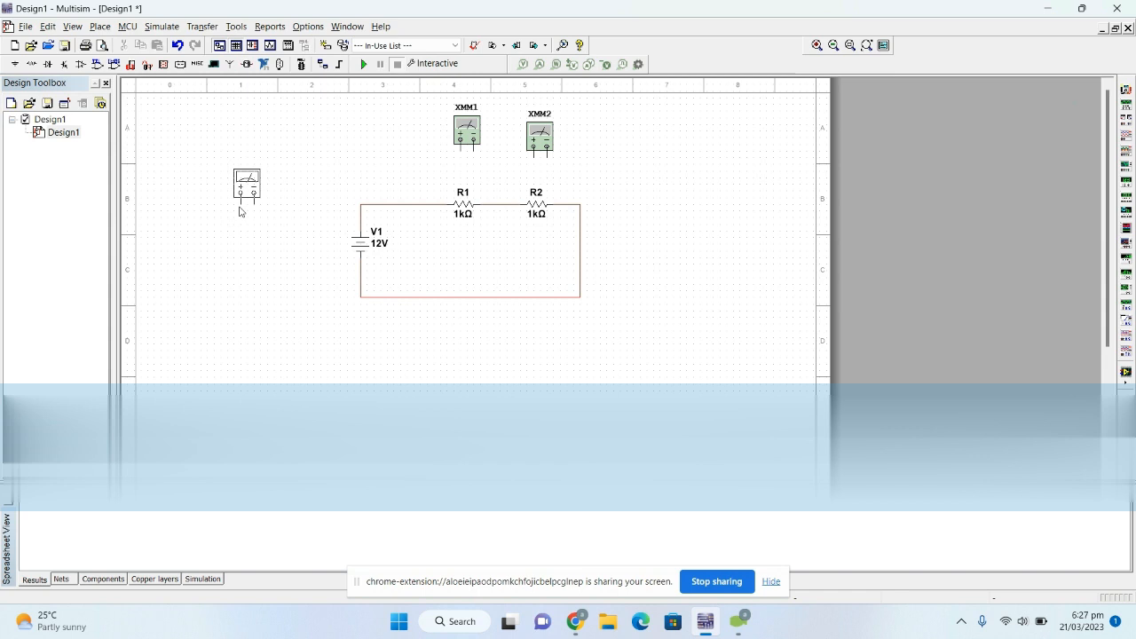
left_click(362, 188)
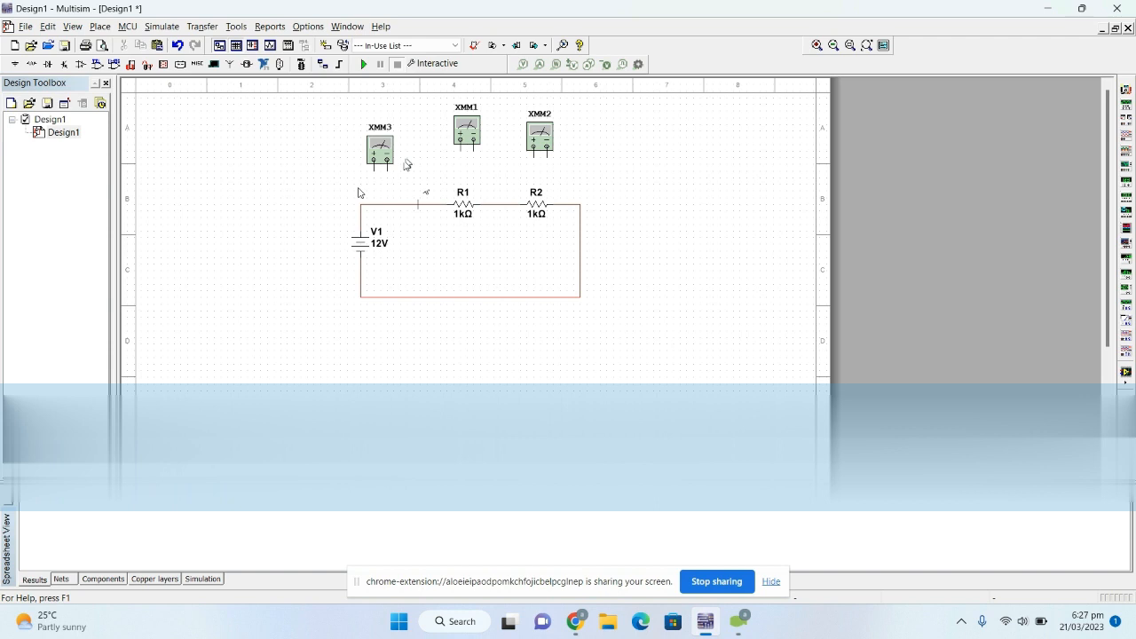
- Replace the wire between V1 and R1 with multimeter XMM3 in series, its positive terminal to V1 and its negative terminal to R1
left_click(388, 204)
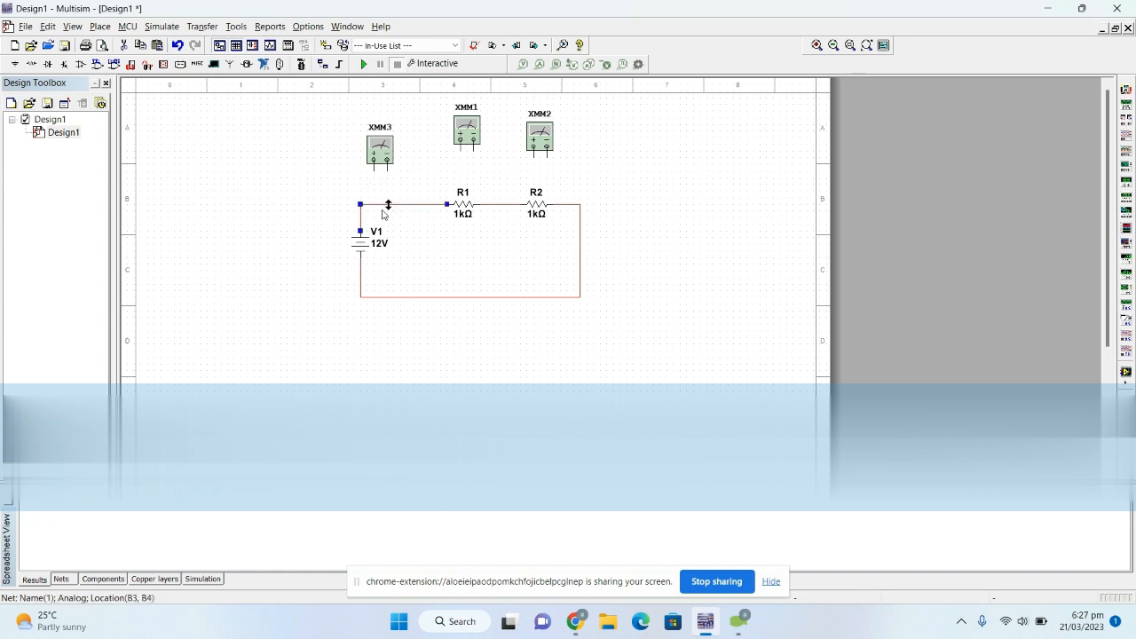
key("Delete")
left_click(374, 169)
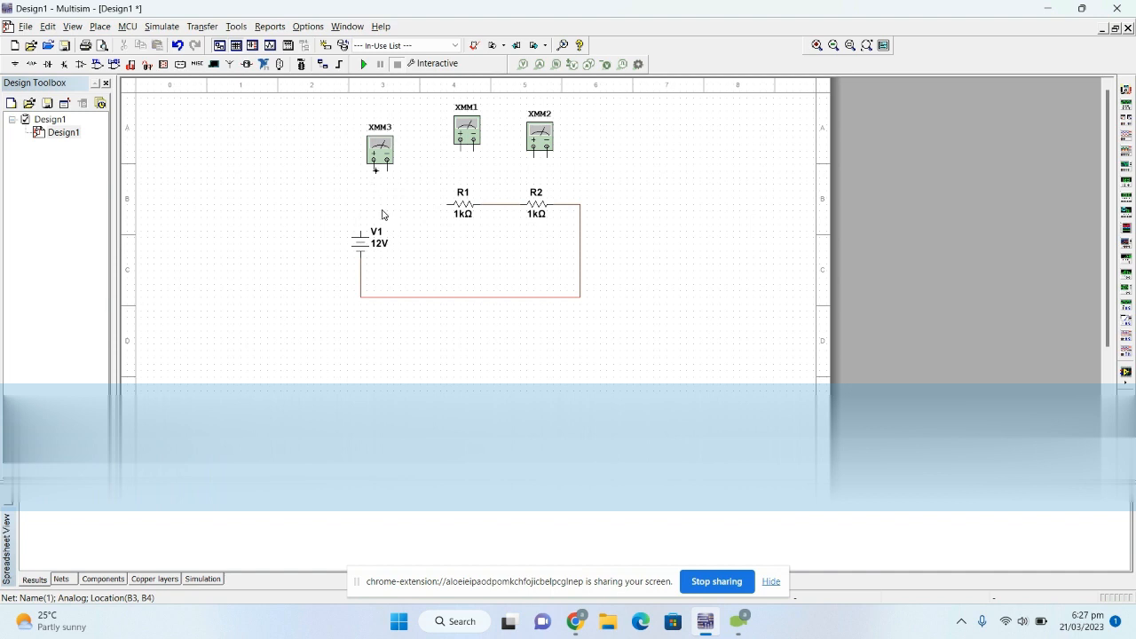
left_click(361, 226)
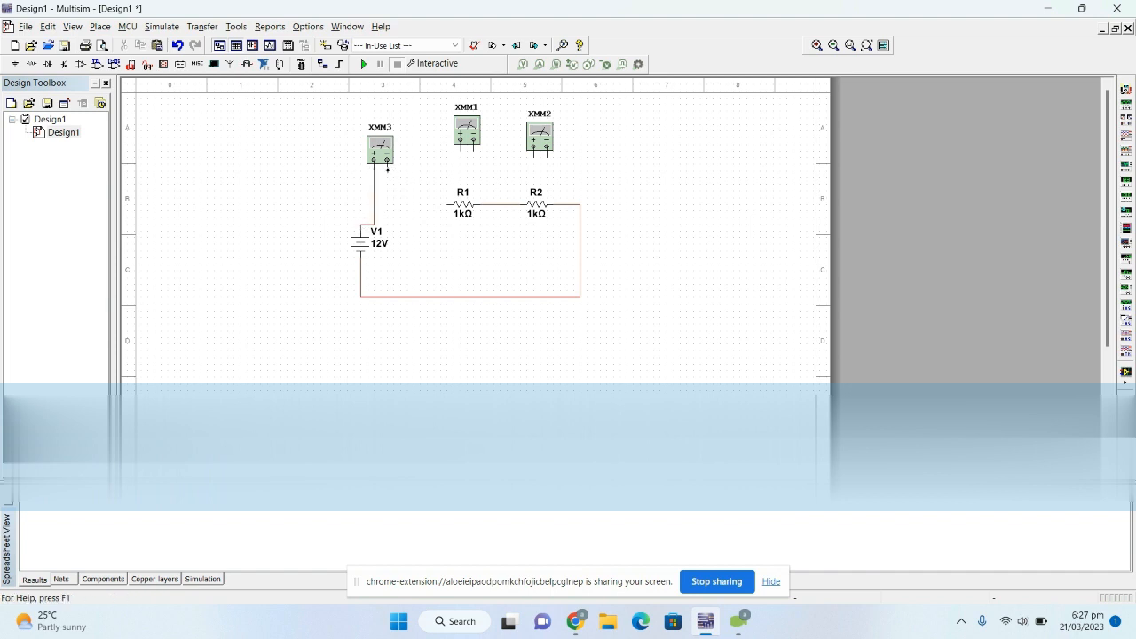
left_click(387, 168)
left_click(442, 204)
left_click(447, 204)
- Set multimeter XMM3 to measure current (A)
double_click(386, 149)
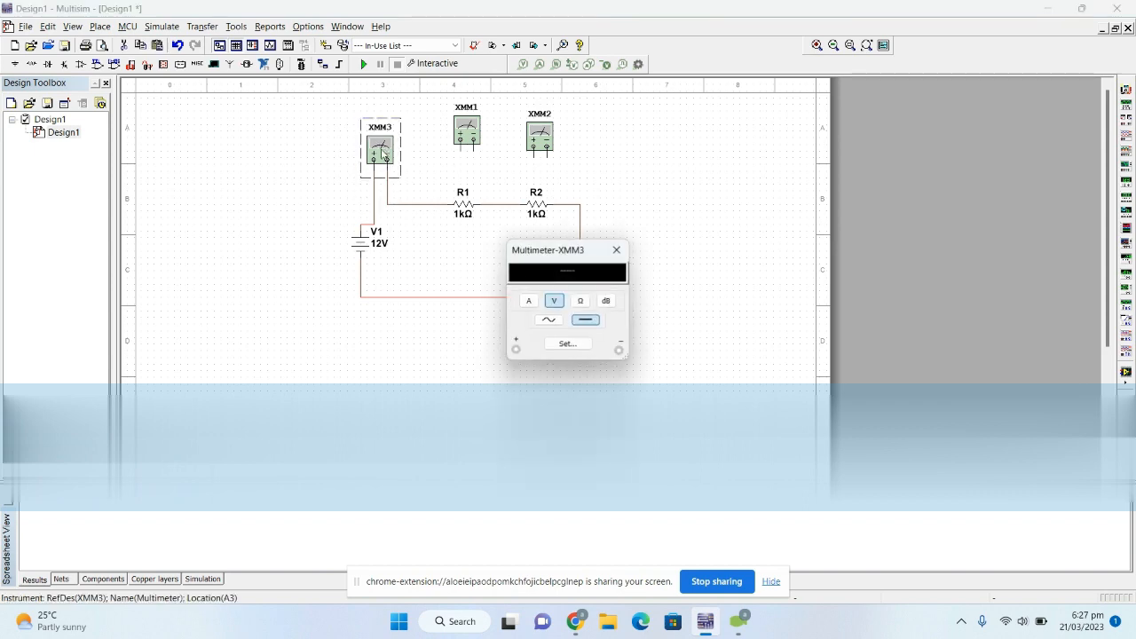
left_click(531, 301)
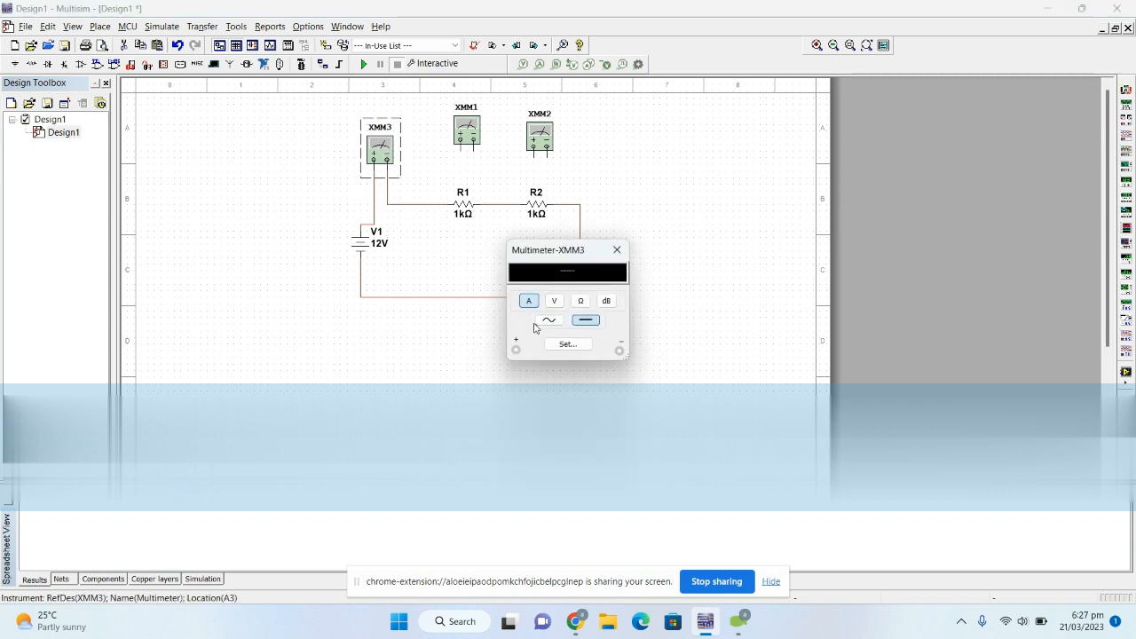
- Move XMM3's readout clear of the circuit and wire multimeter XMM1 across R1, positive terminal on the XMM3 side
left_click_drag(549, 251, 240, 80)
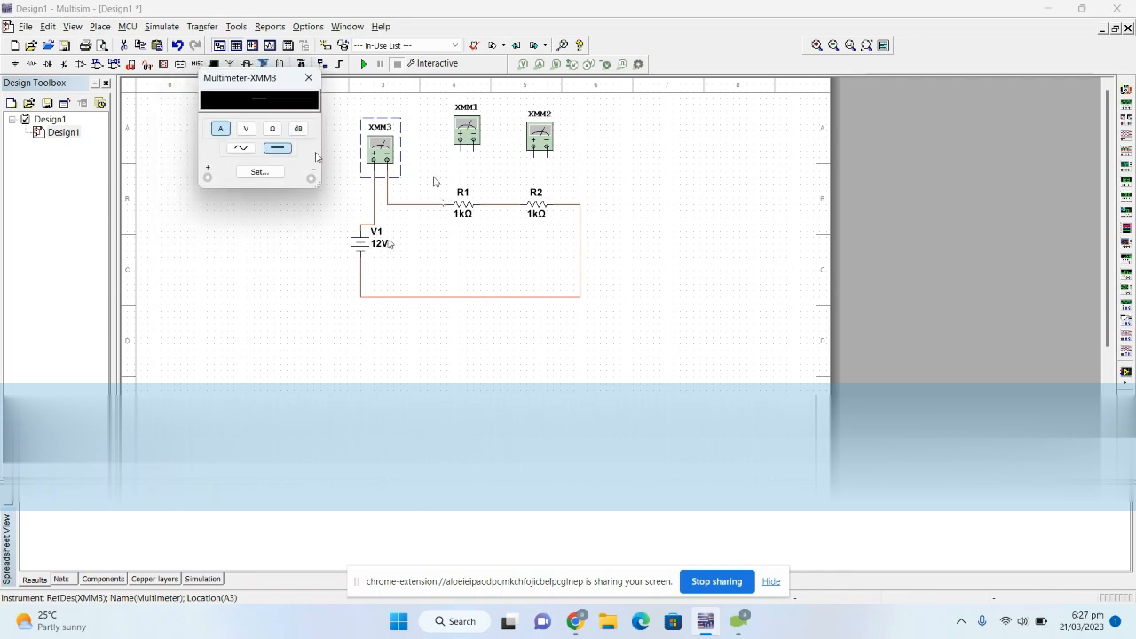
left_click(462, 160)
left_click(462, 152)
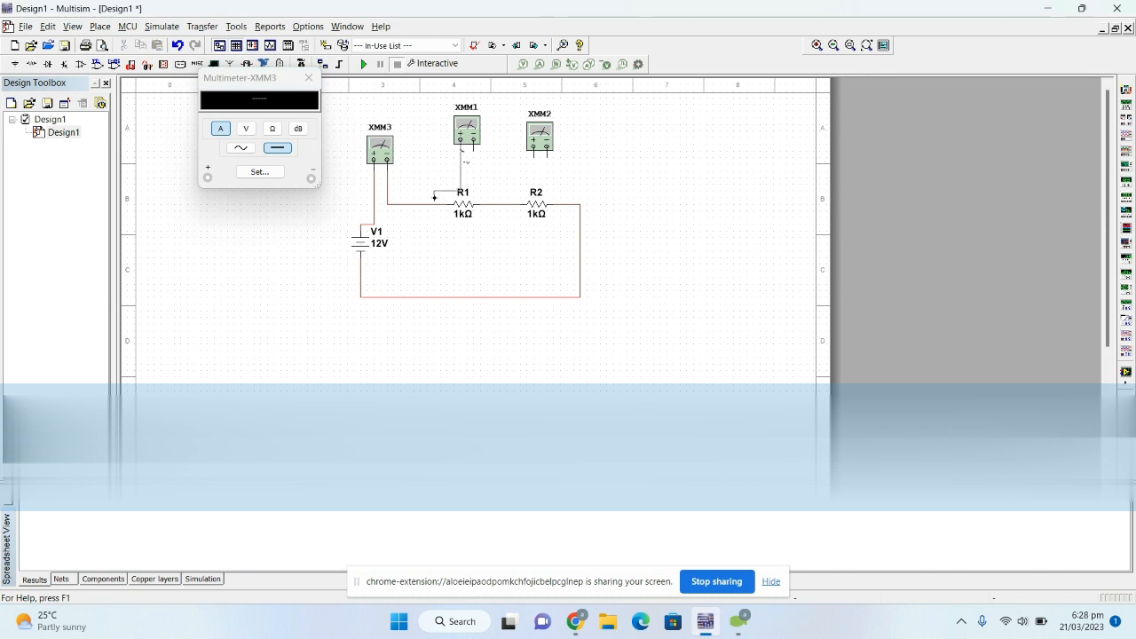
left_click(430, 201)
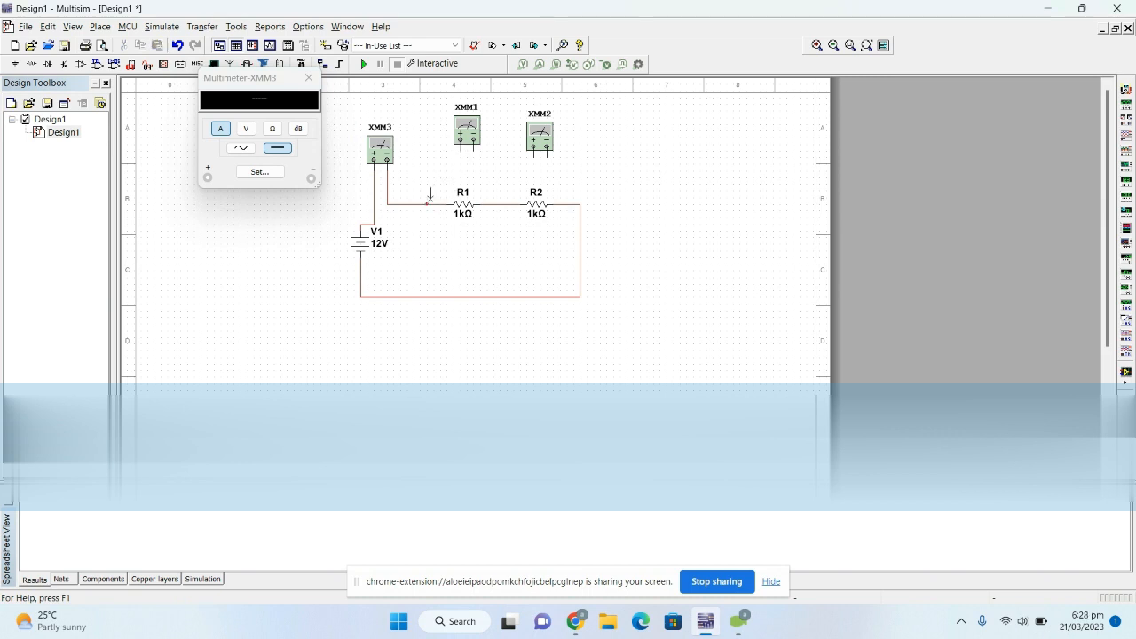
left_click(475, 152)
left_click(486, 203)
- Open the readouts of multimeters XMM1 and XMM2 and arrange them above the circuit next to XMM3's readout
left_click(467, 131)
double_click(472, 130)
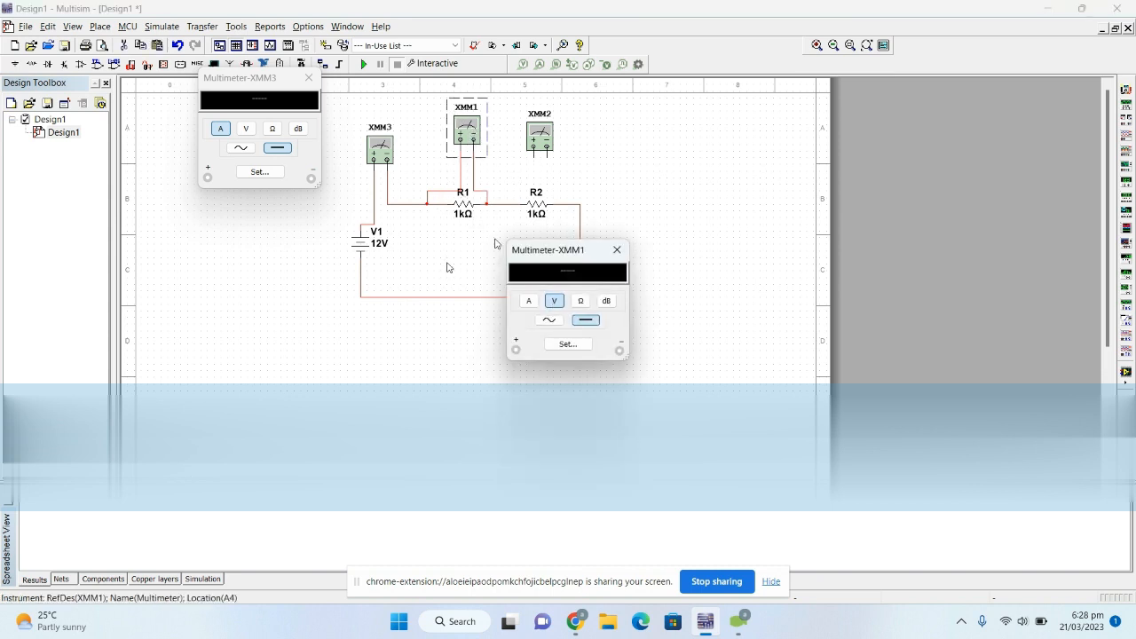
left_click_drag(565, 254, 387, 264)
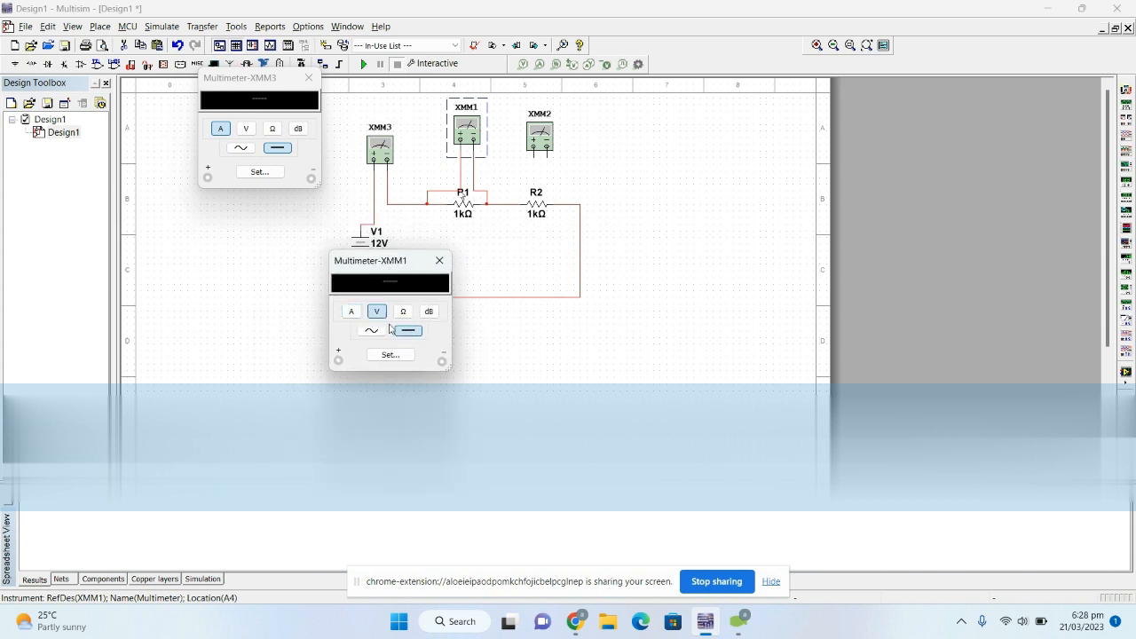
left_click_drag(390, 260, 444, 45)
left_click(546, 133)
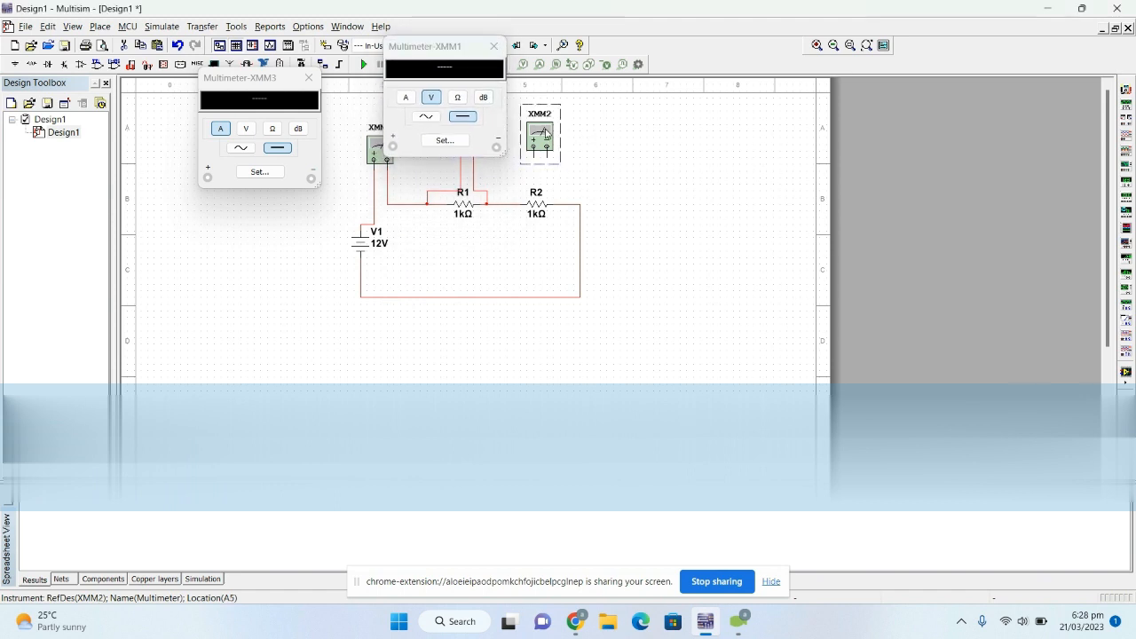
double_click(546, 133)
left_click_drag(568, 246, 607, 42)
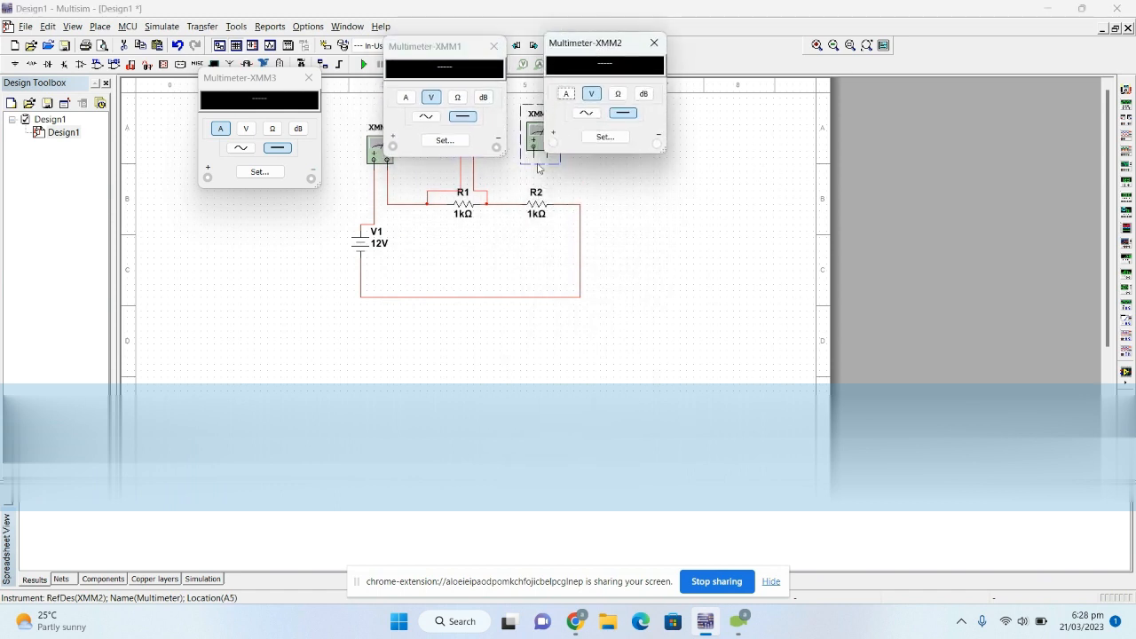
- Wire multimeter XMM2 in parallel across R2, with its positive terminal on the R1 side, moving its readout off the terminals
left_click(511, 172)
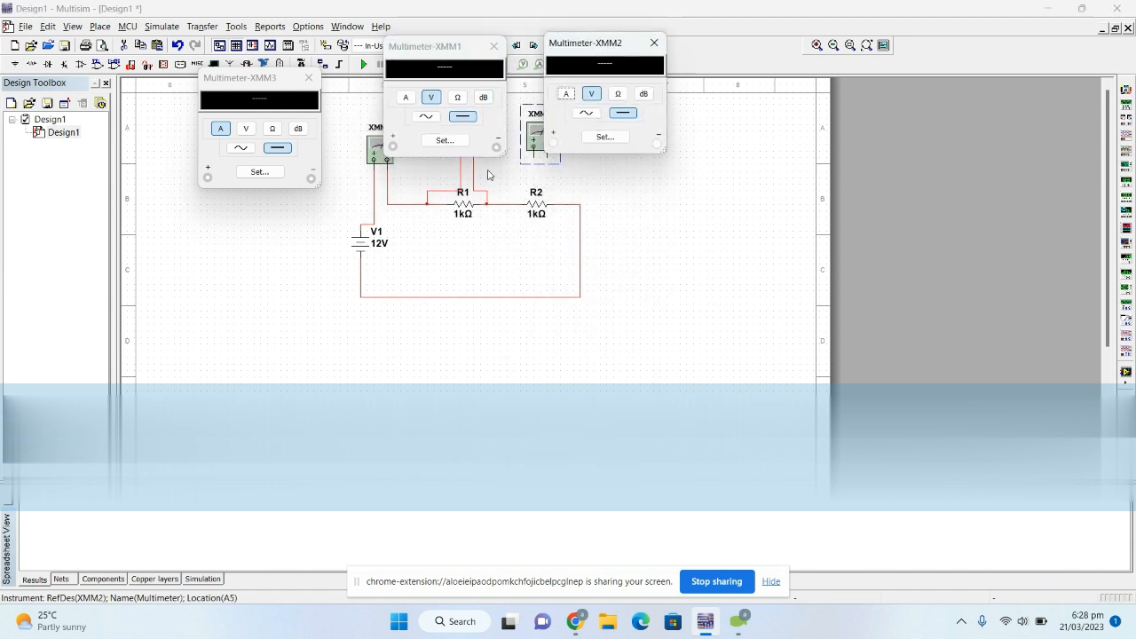
left_click(536, 158)
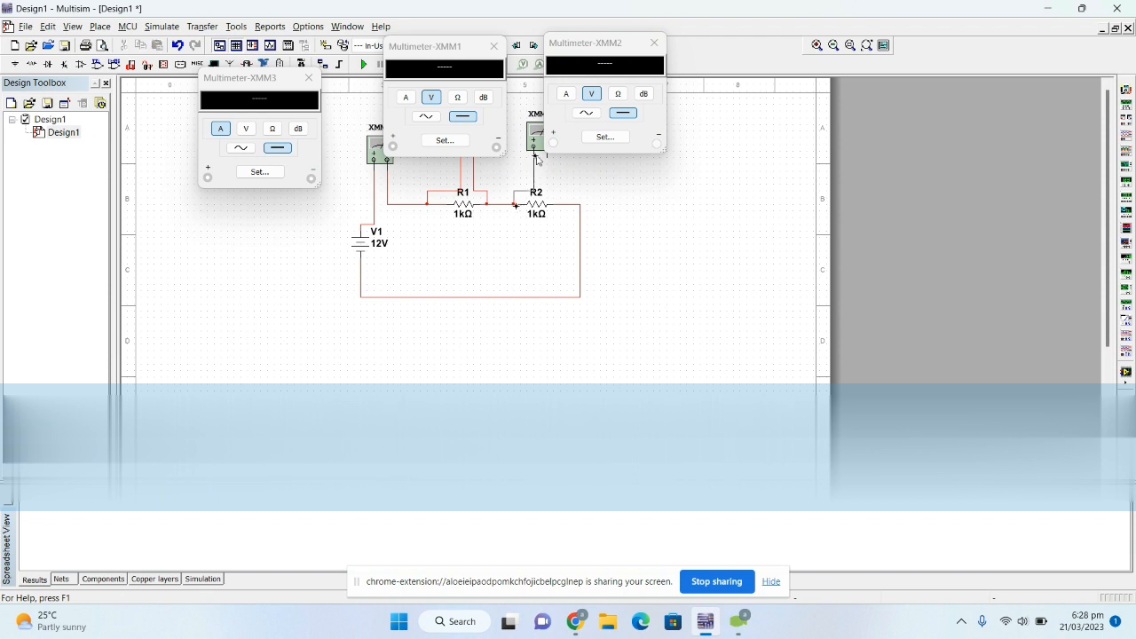
left_click(515, 204)
left_click(546, 156)
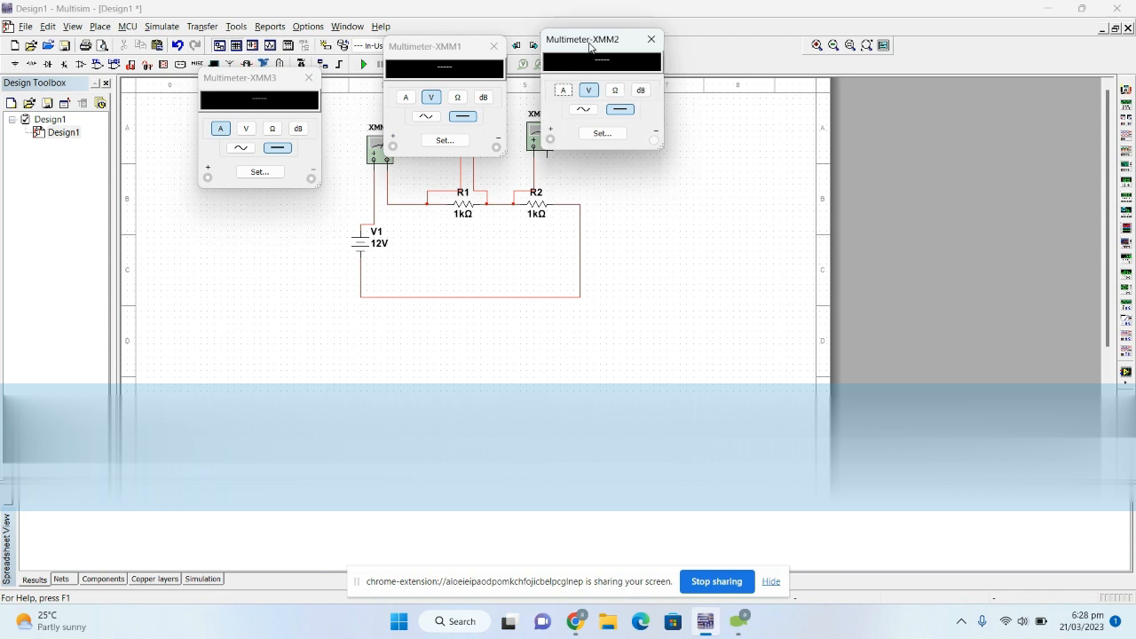
left_click_drag(593, 43, 566, 11)
left_click(548, 157)
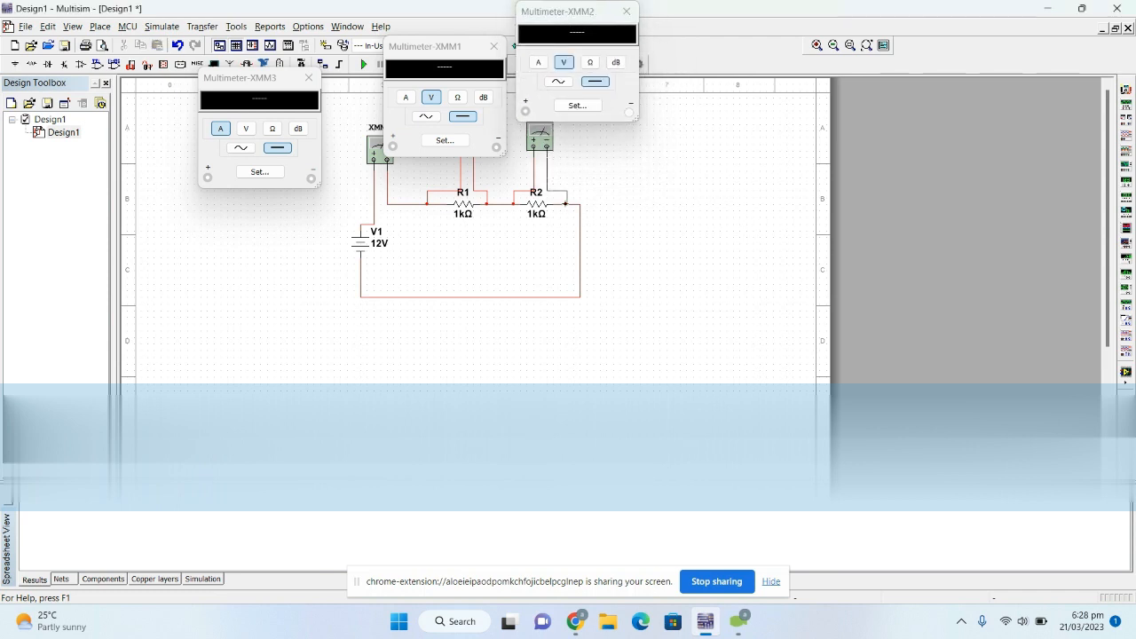
left_click(565, 204)
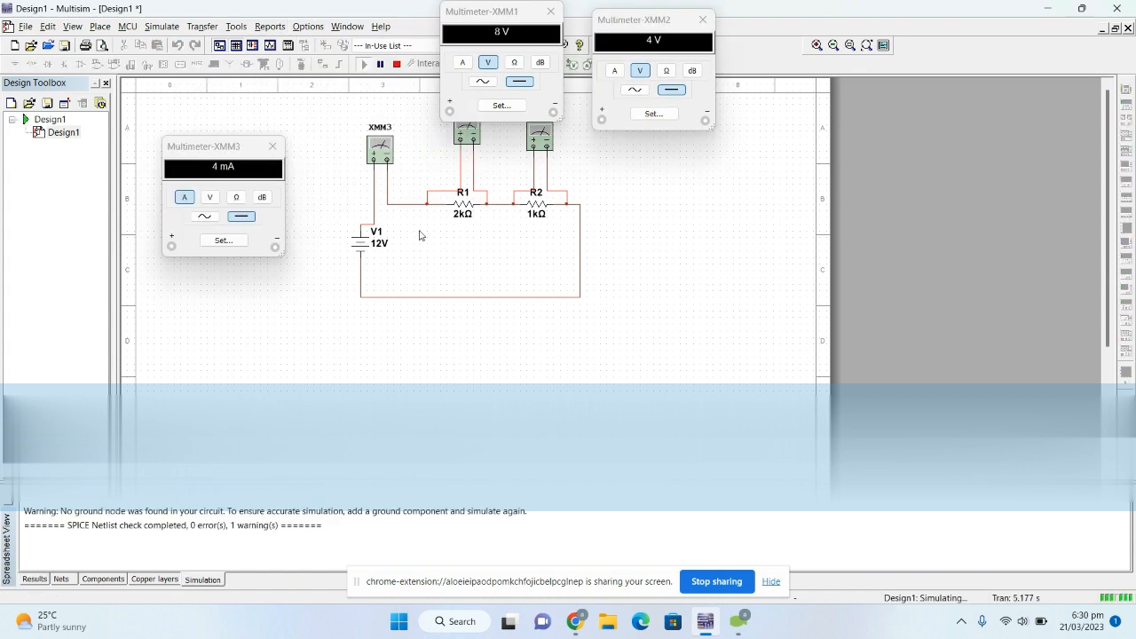
- Stop the simulation and set the resistance of R1 to 1 kΩ
double_click(470, 207)
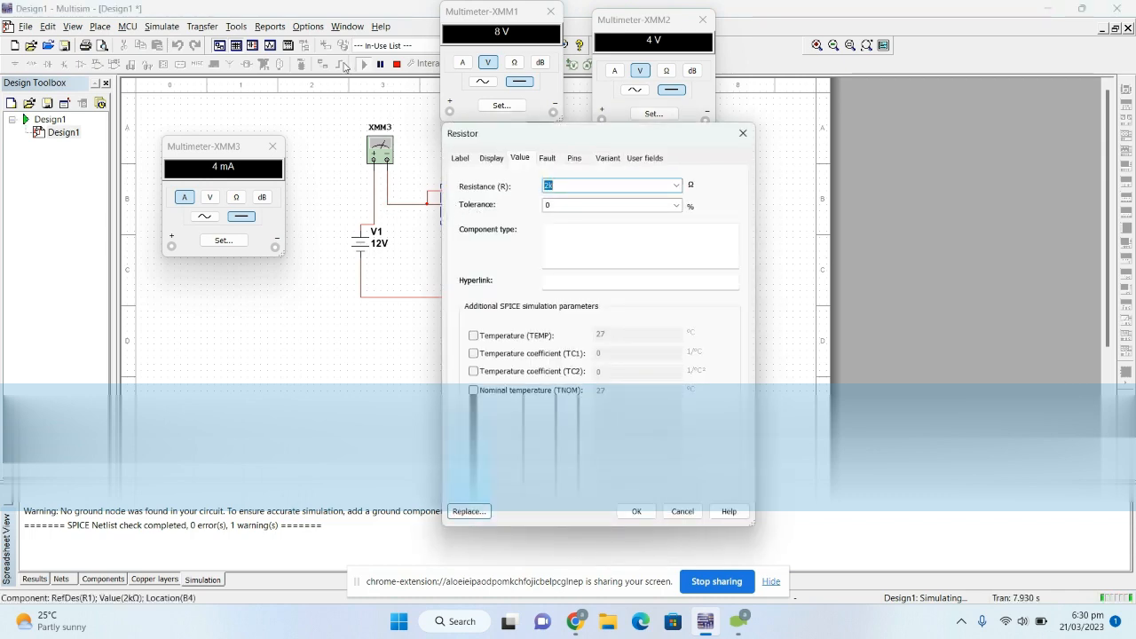
left_click(683, 512)
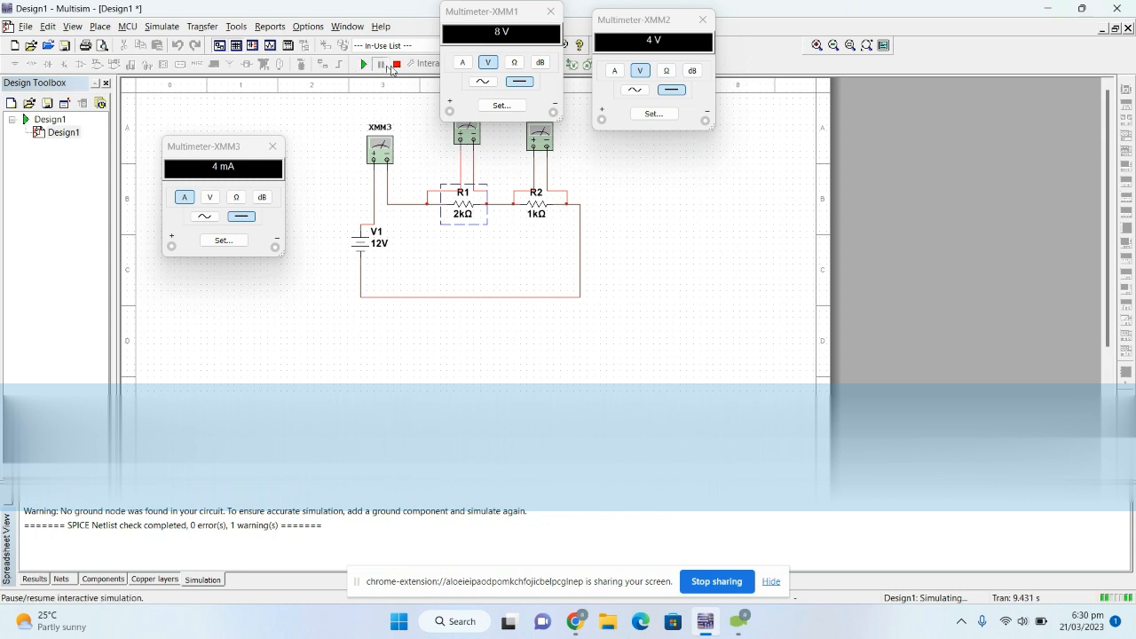
left_click(398, 65)
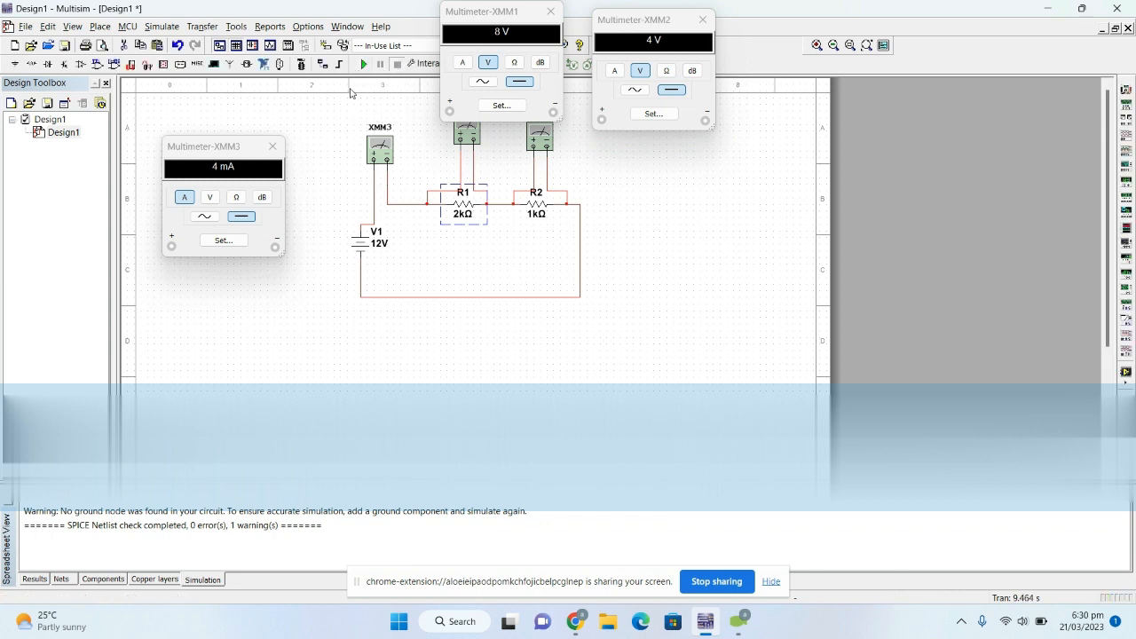
left_click(479, 264)
double_click(462, 216)
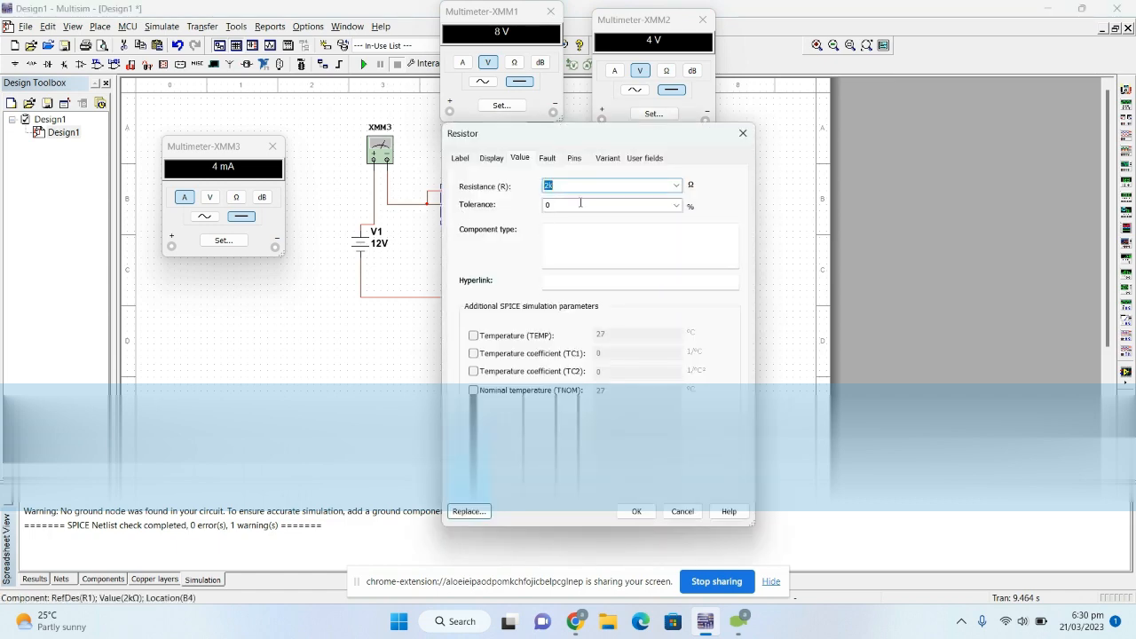
type("1k")
left_click(632, 513)
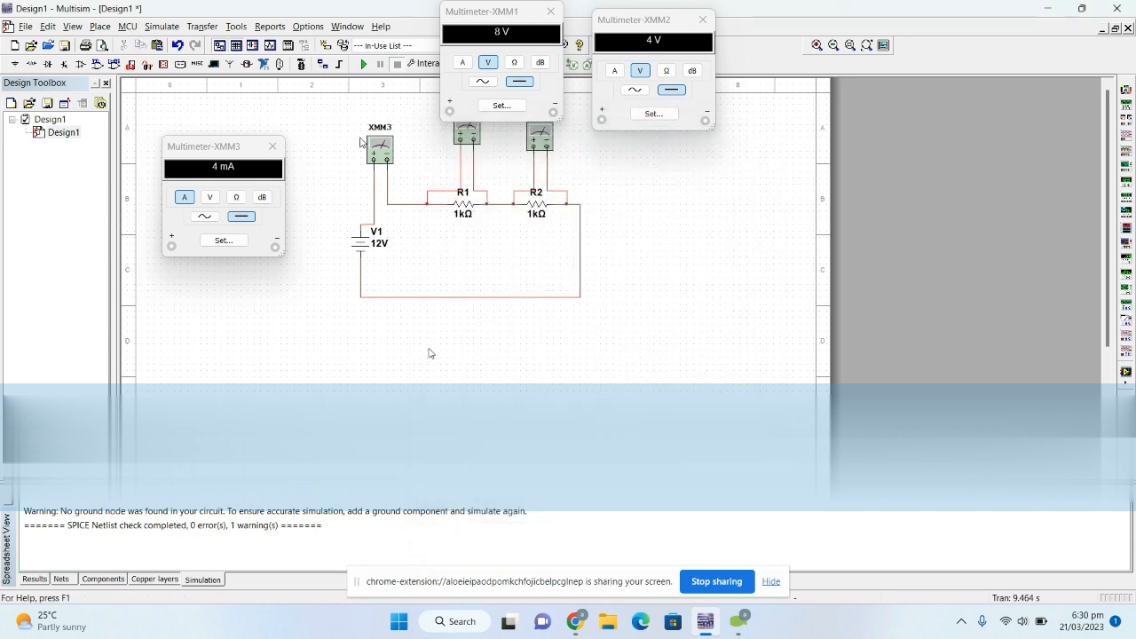
- Try to run the simulation using the Convergence Assistant, and cancel the assistant
left_click(364, 64)
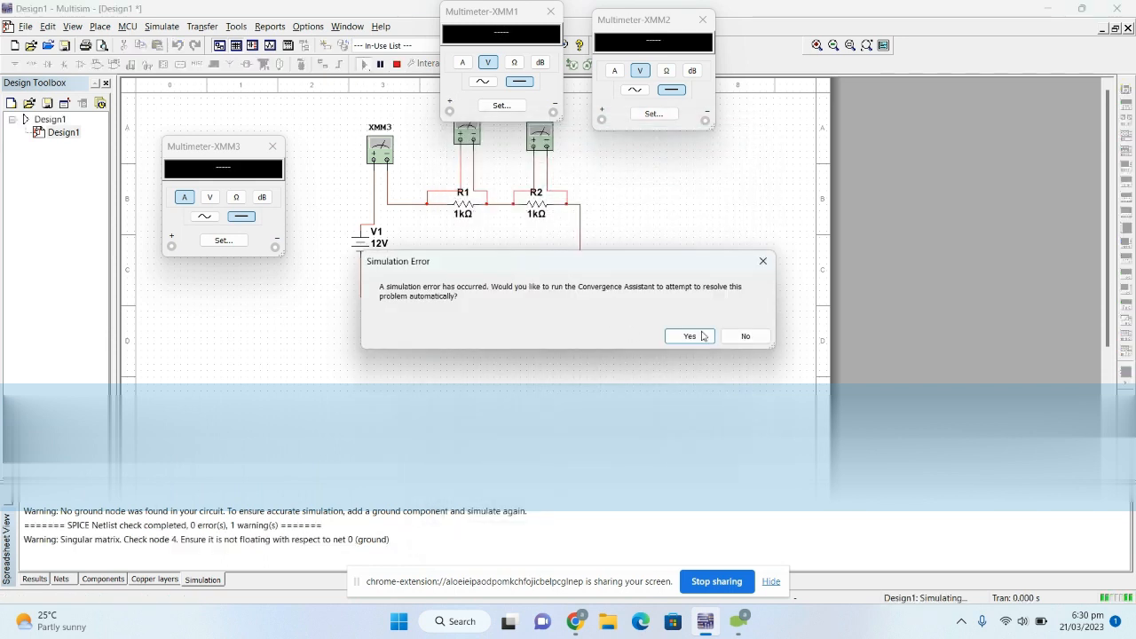
left_click(704, 337)
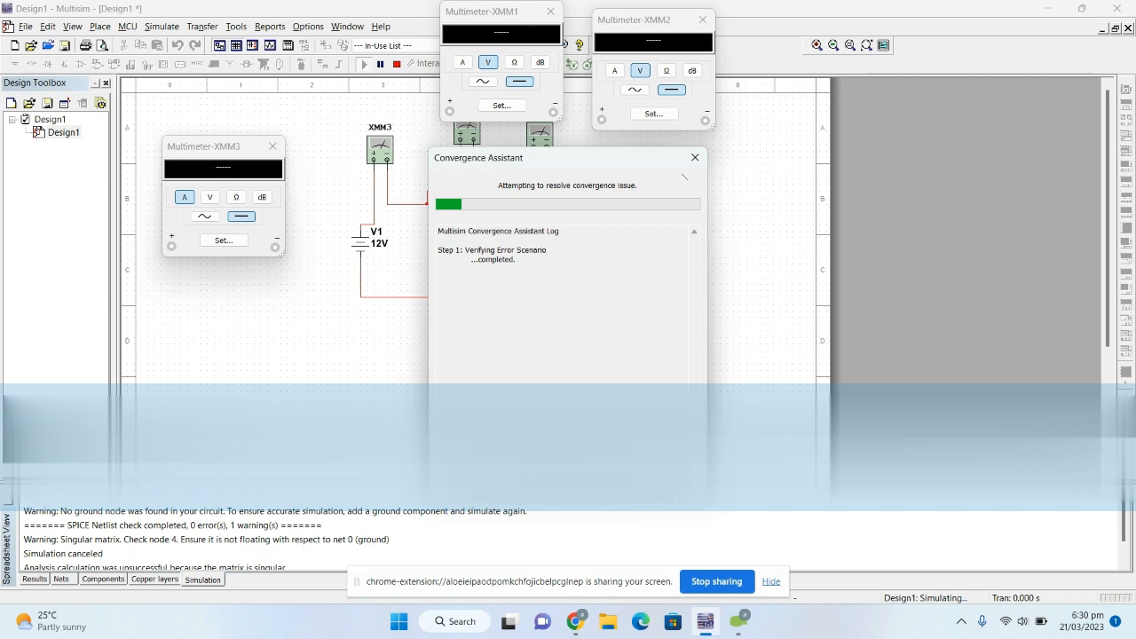
key("Escape")
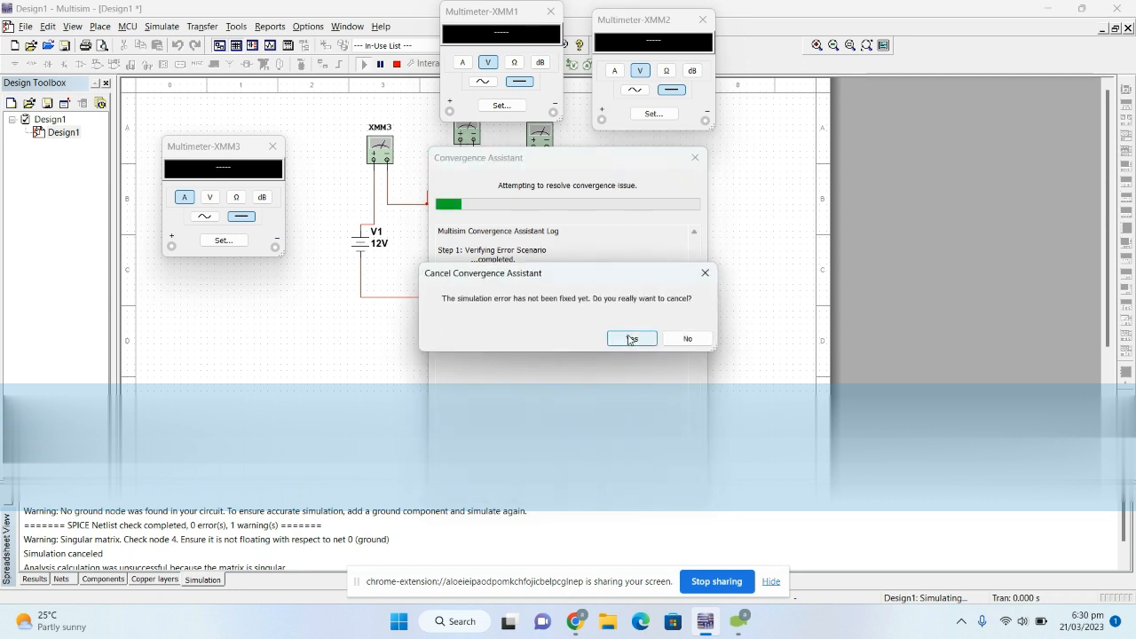
left_click(636, 337)
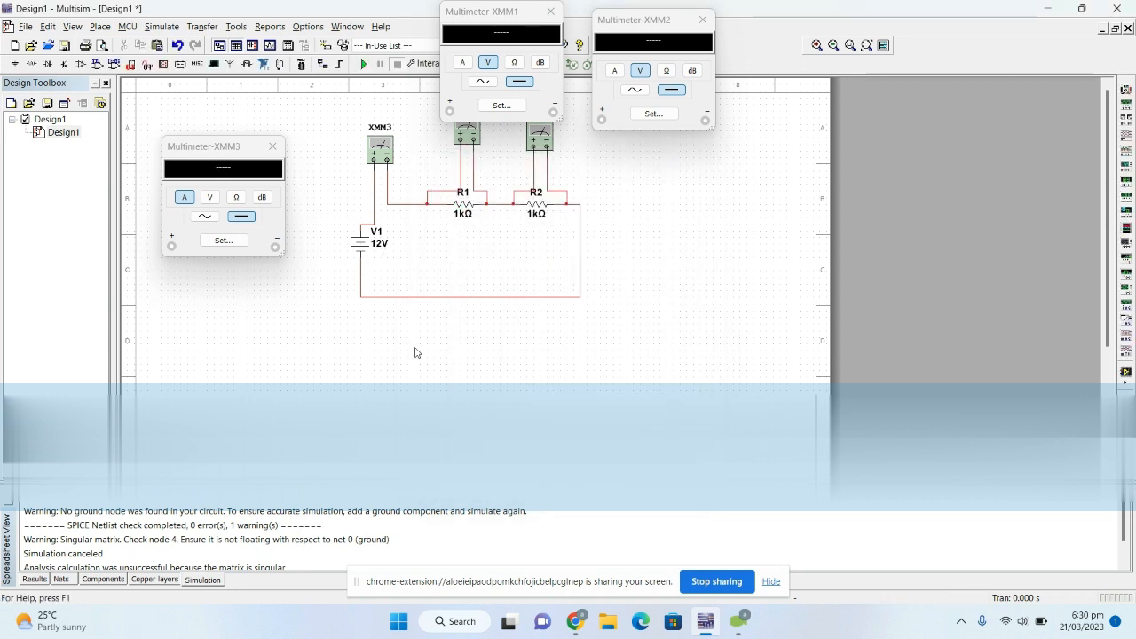
- Set the resistance of R1 to 2 kΩ and run the simulation
double_click(462, 213)
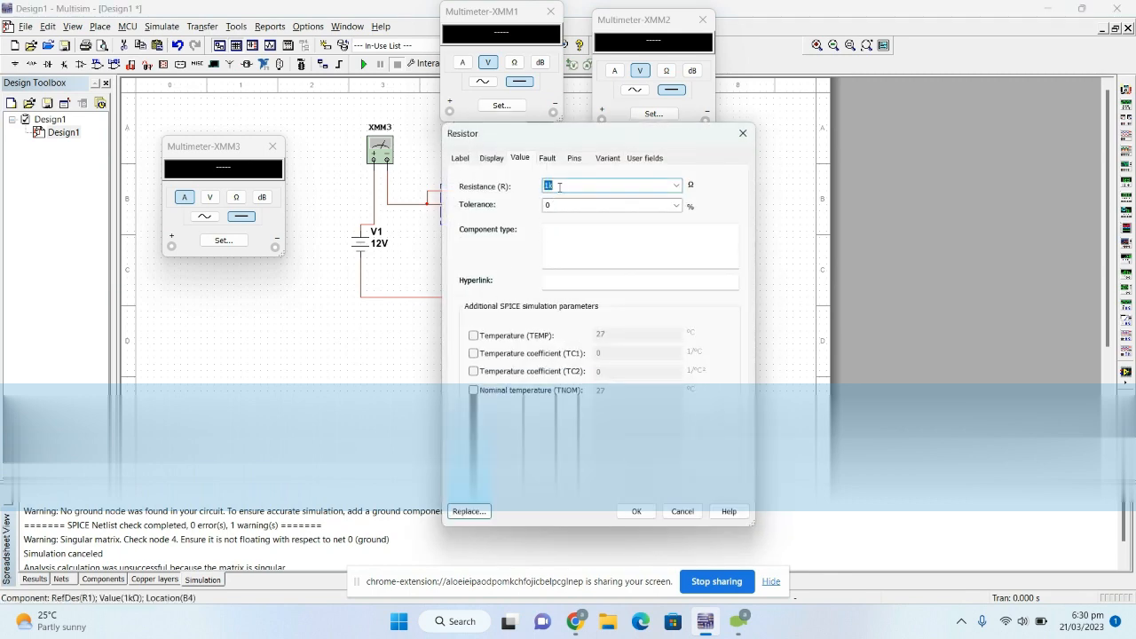
type("2k")
left_click(637, 513)
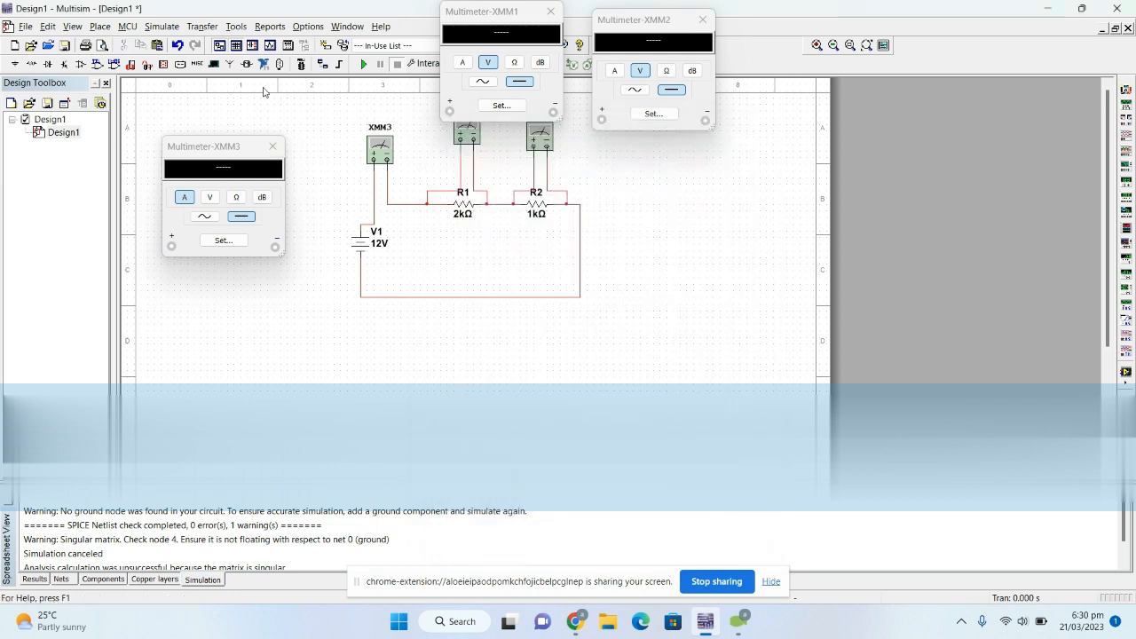
left_click(363, 64)
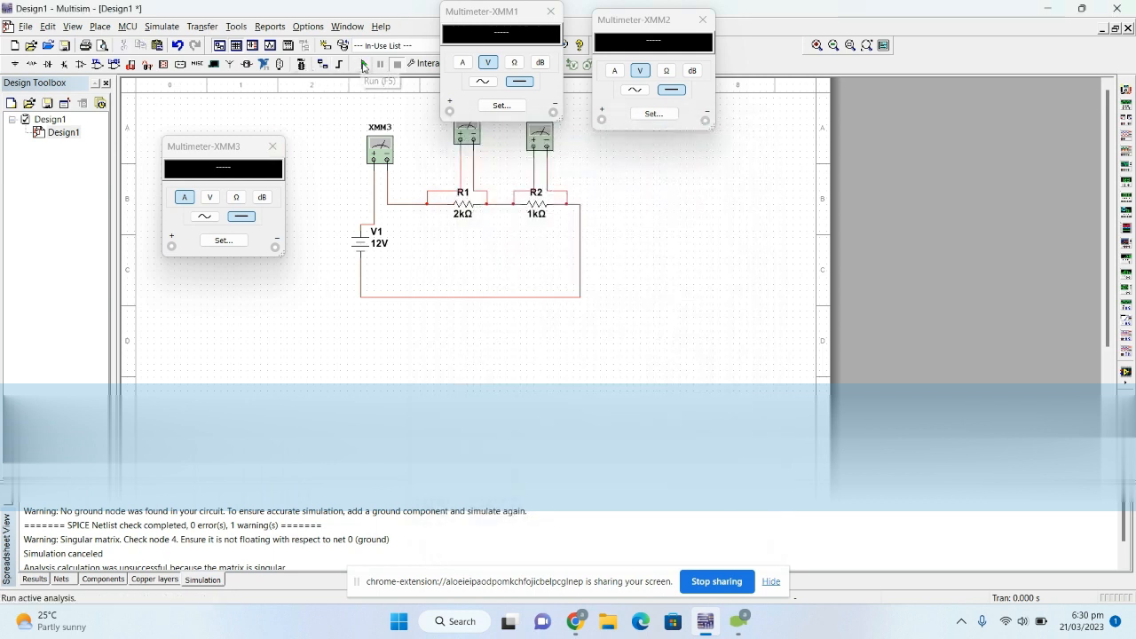